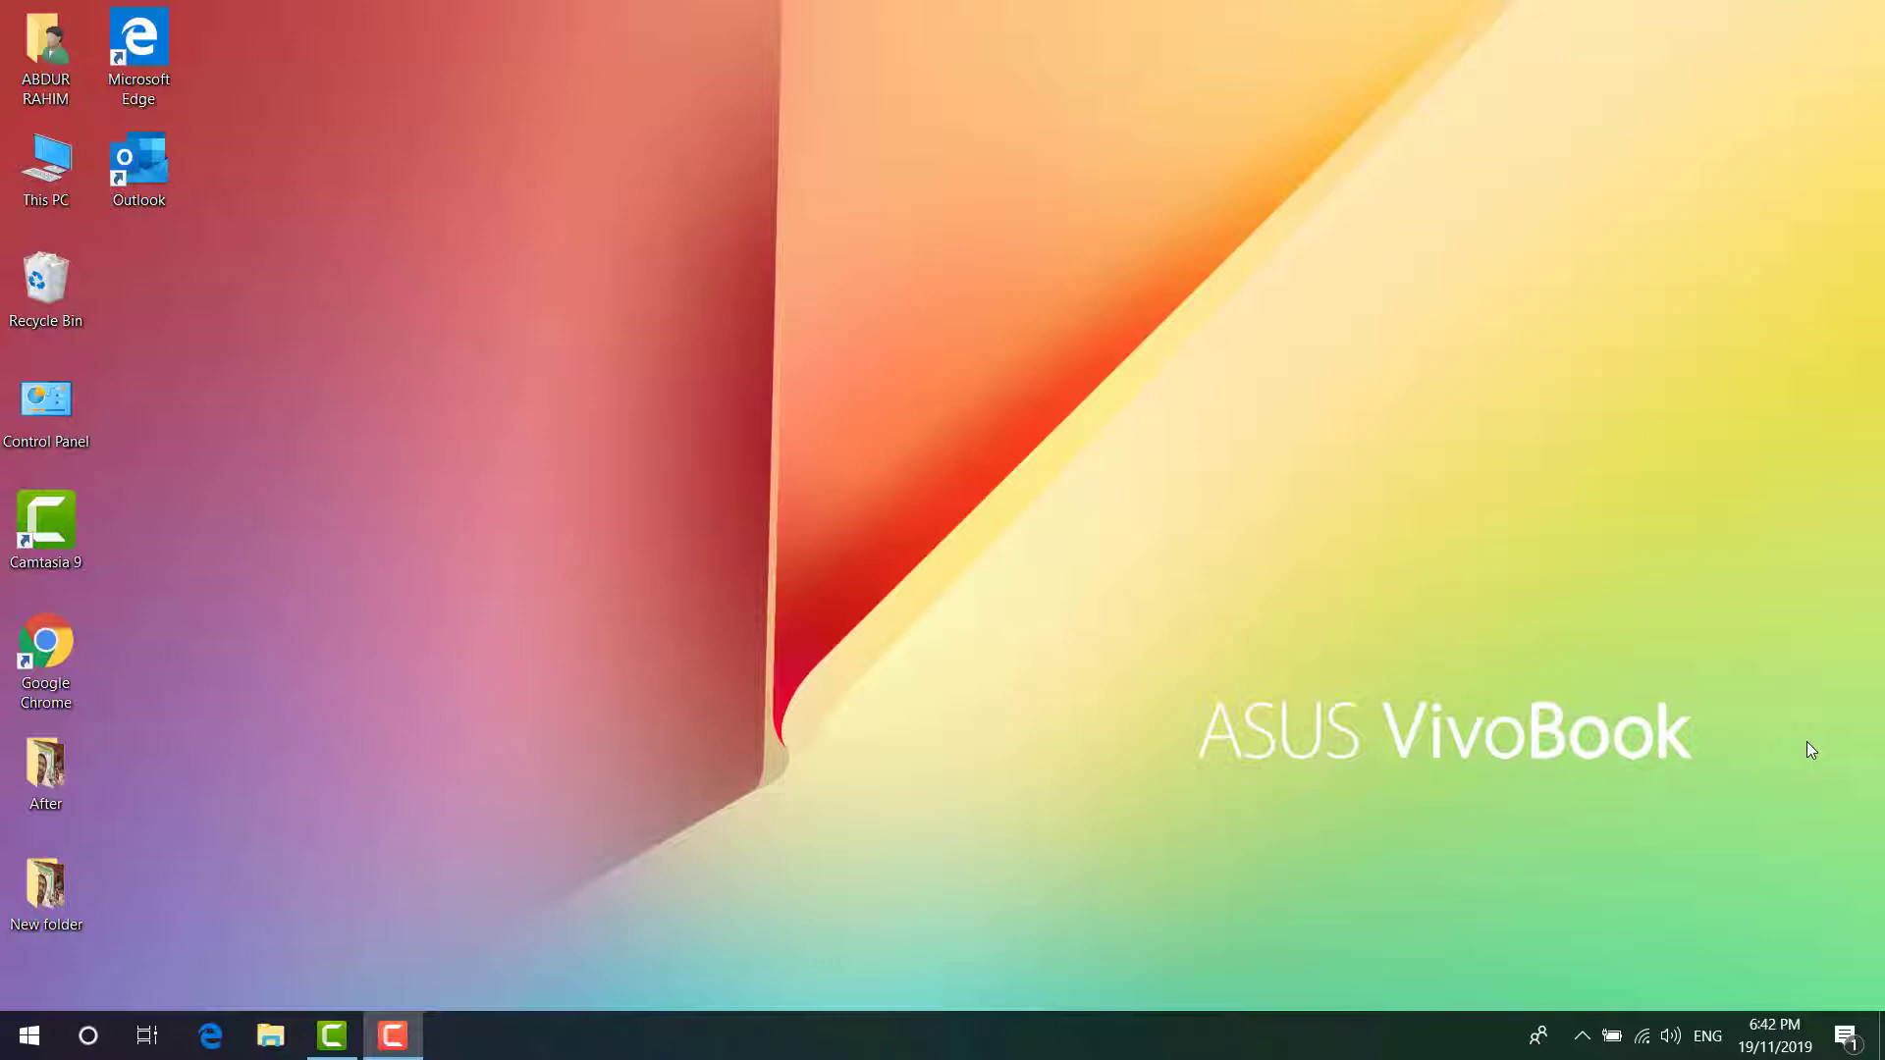
Launch Chrome, search Google for 'caesium image compressor' and bring up the SaeraSoft result's link menu.
double_click(77, 648)
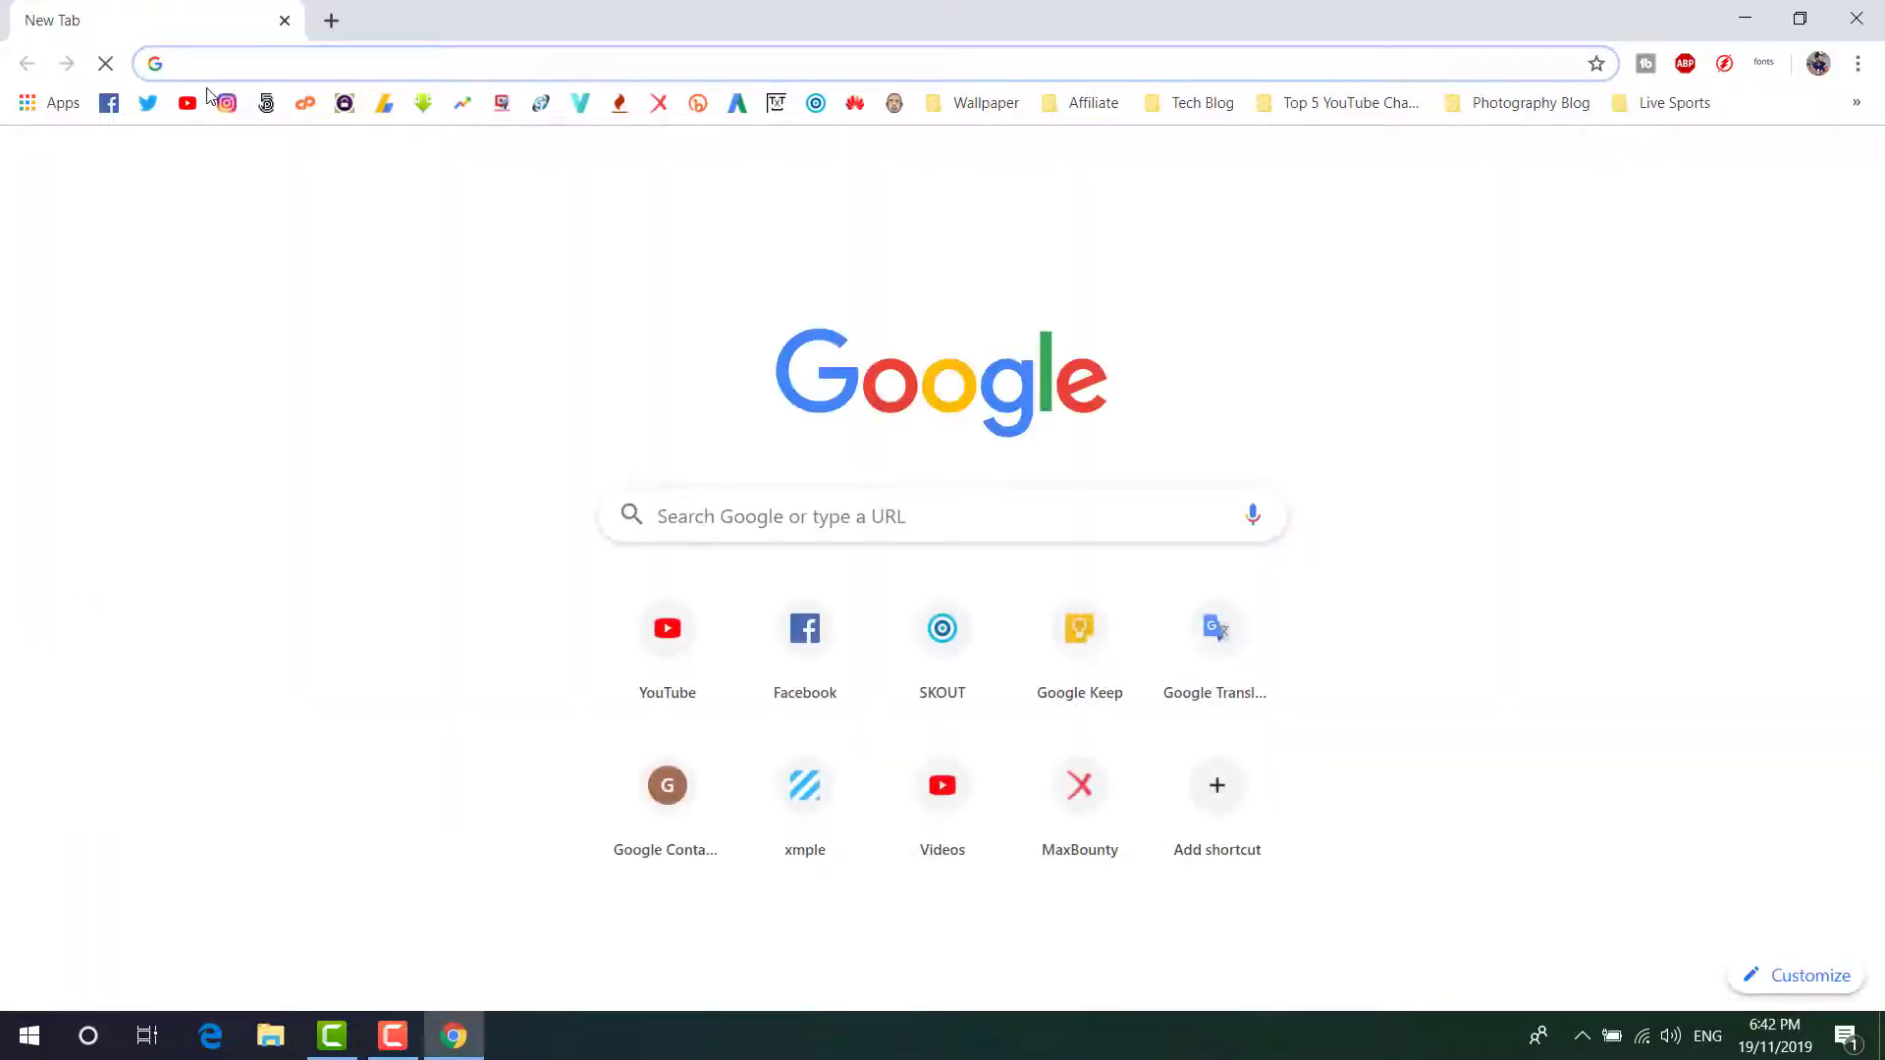
type("caesium image compressor")
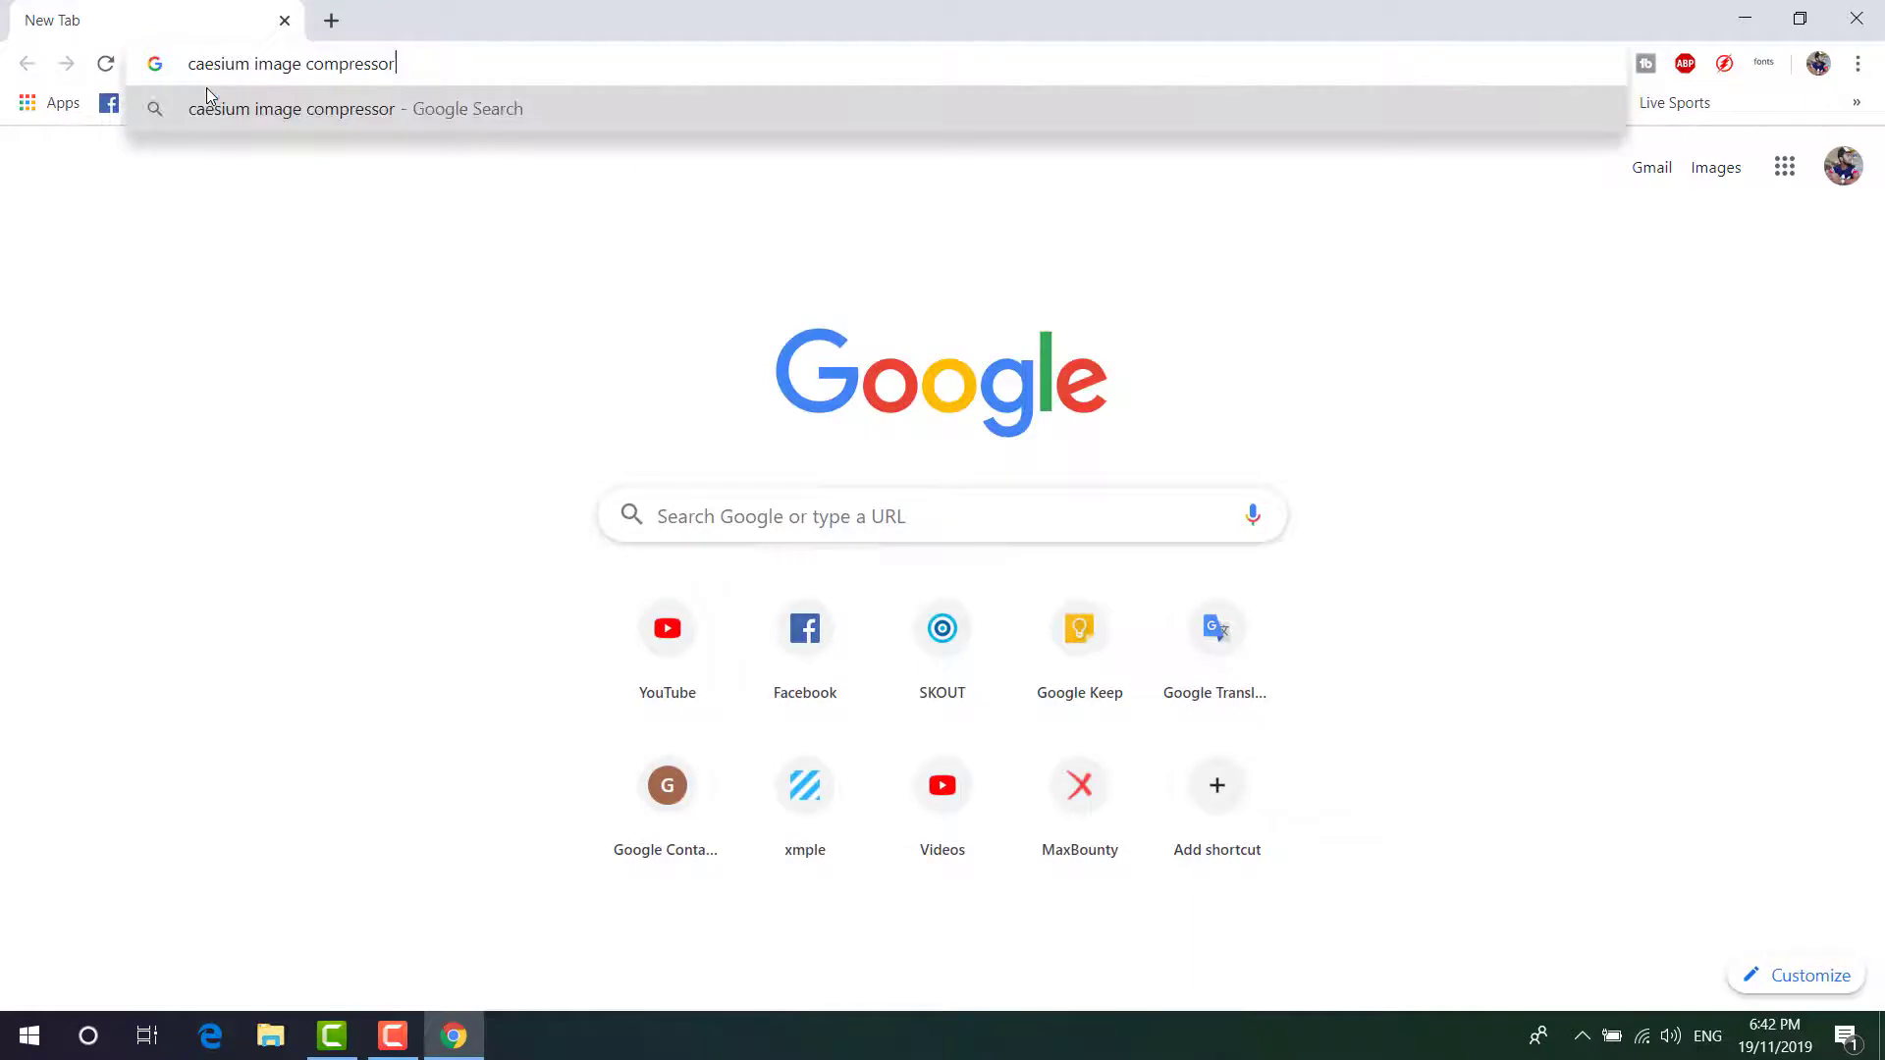
key("Return")
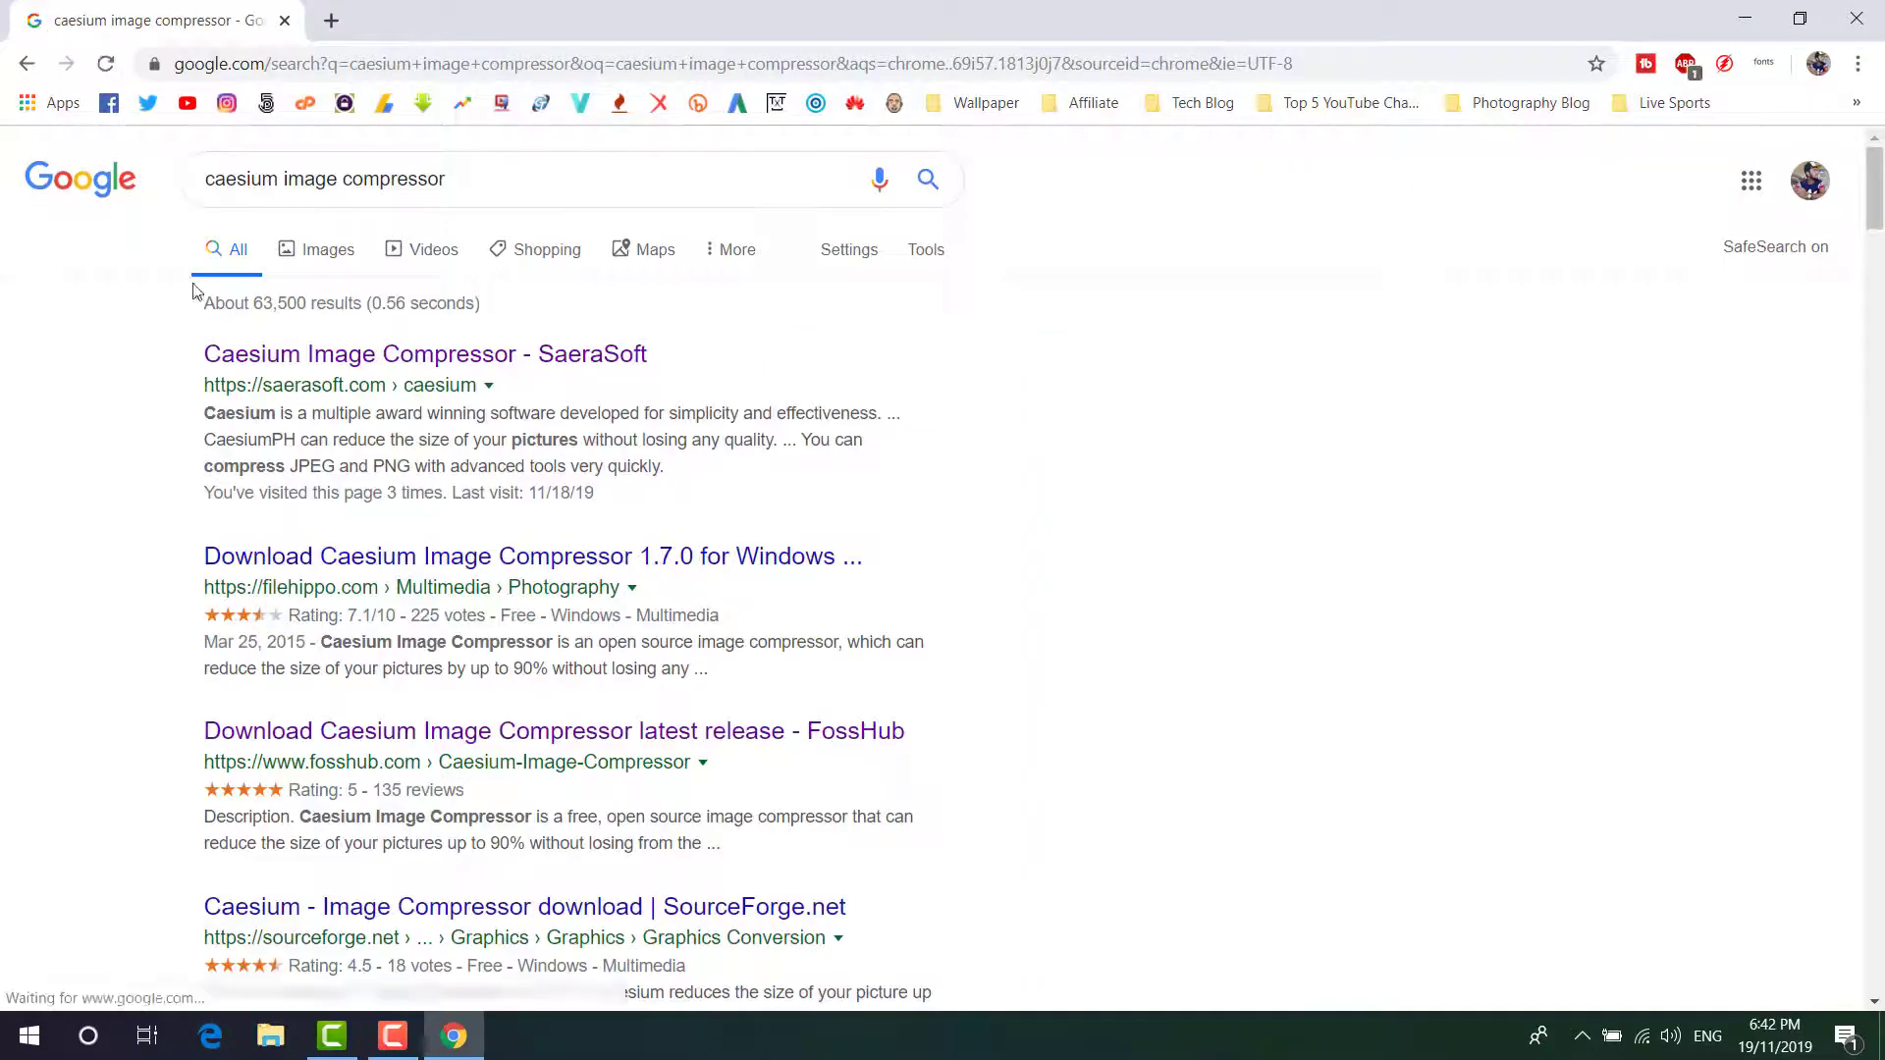
right_click(589, 362)
Open the SaeraSoft Caesium page in a new tab and scroll to its downloads.
left_click(695, 376)
left_click(374, 19)
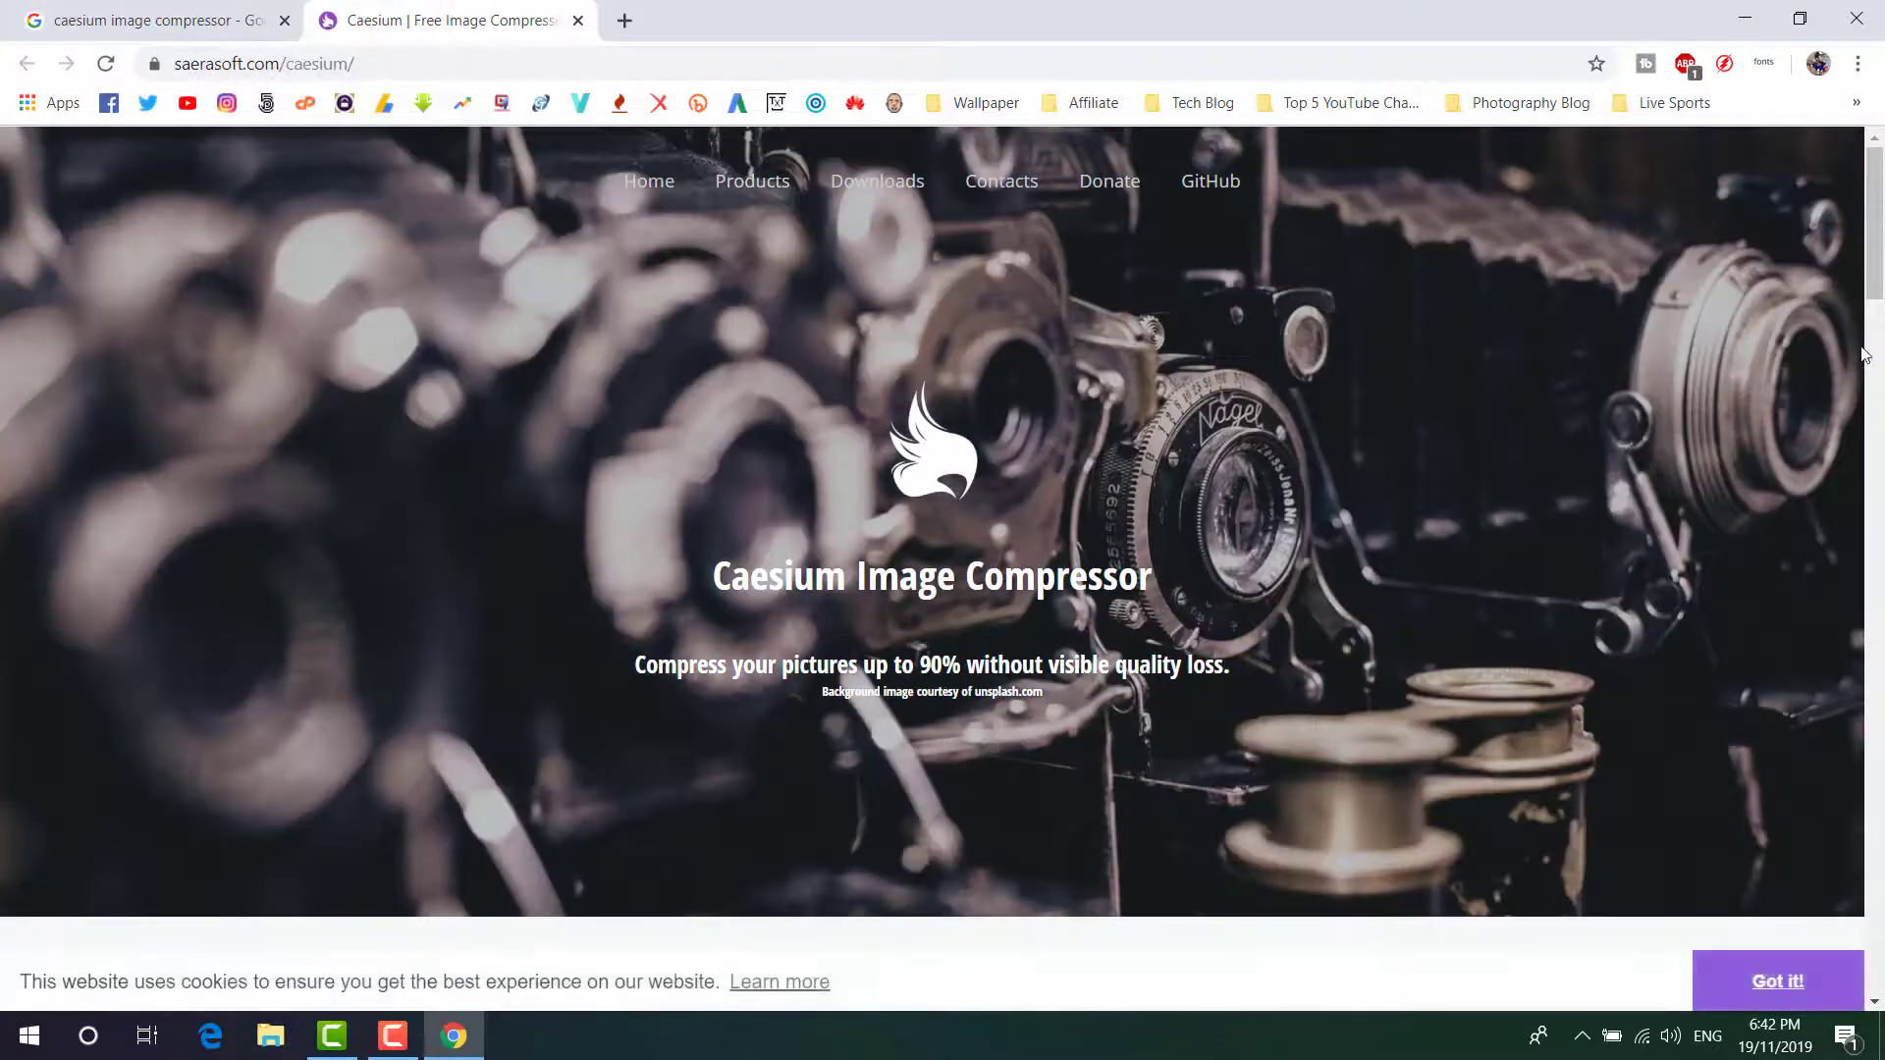
scroll(1875, 224, "down", 9)
scroll(689, 446, "down", 10)
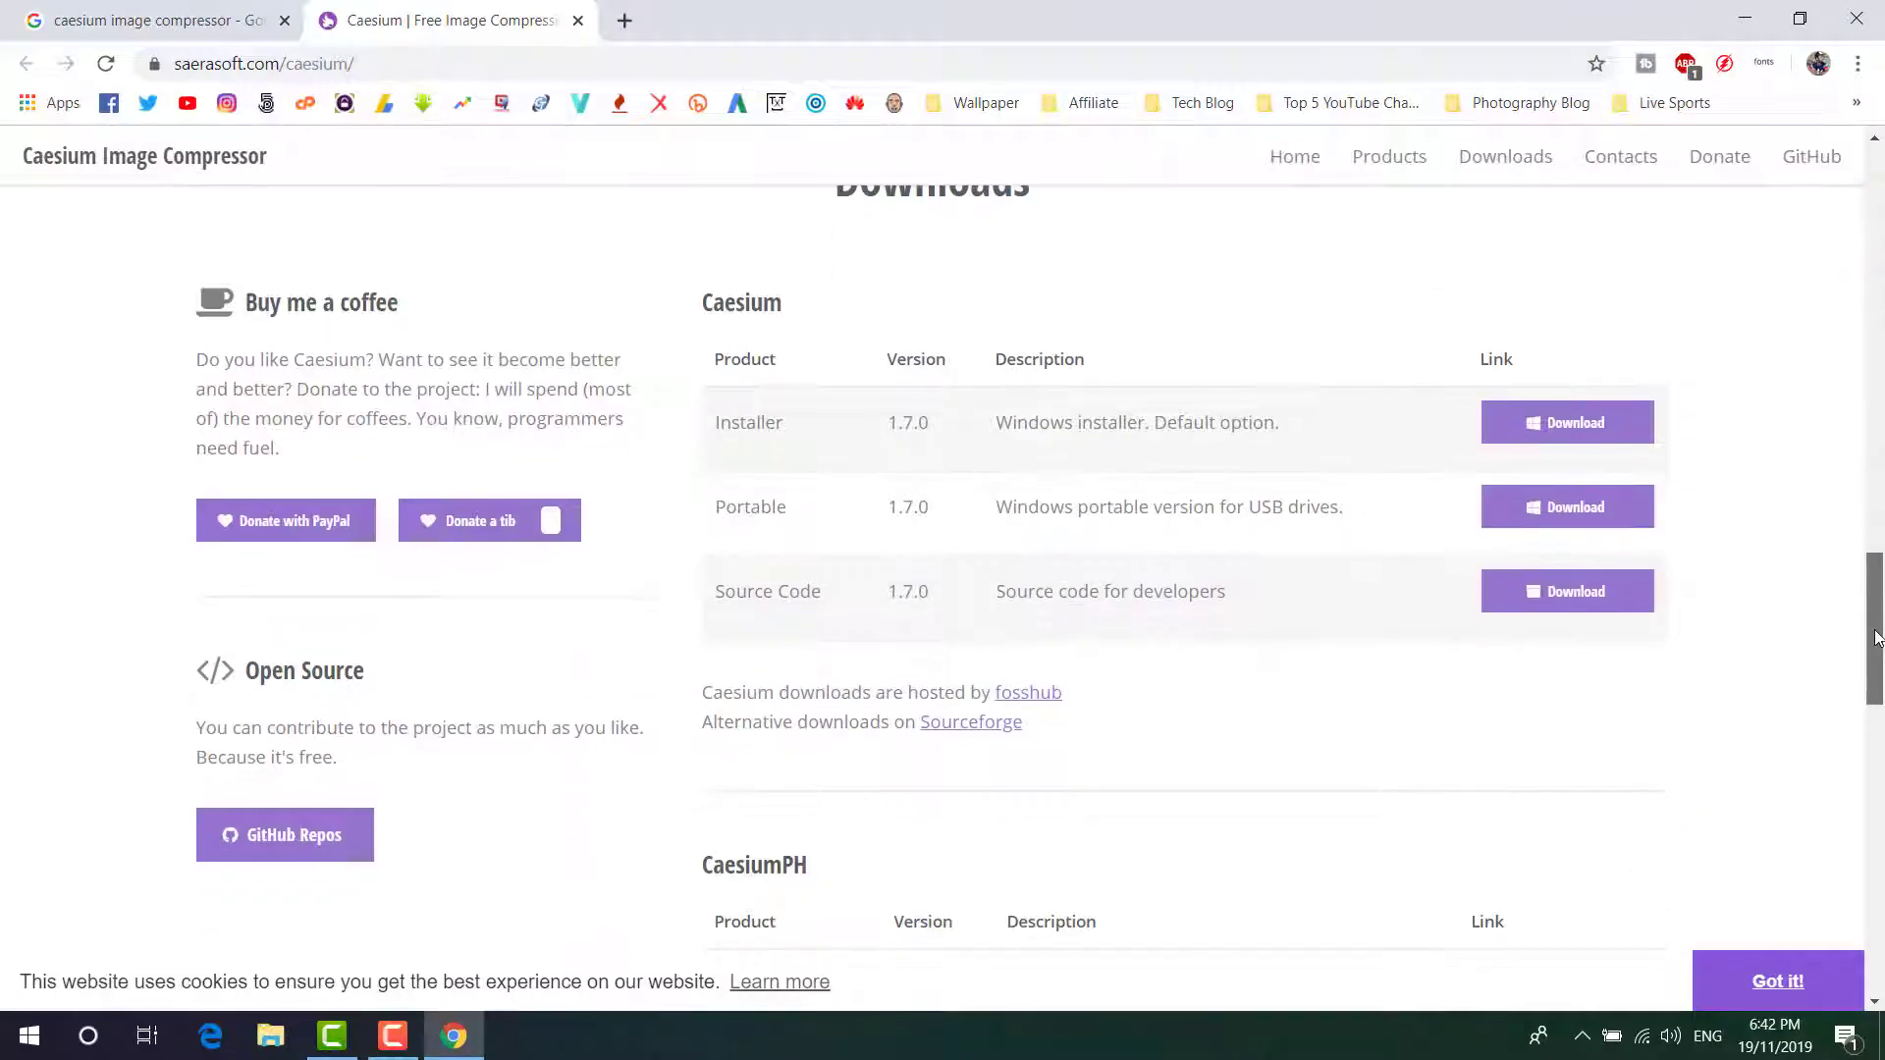
scroll(689, 446, "up", 1)
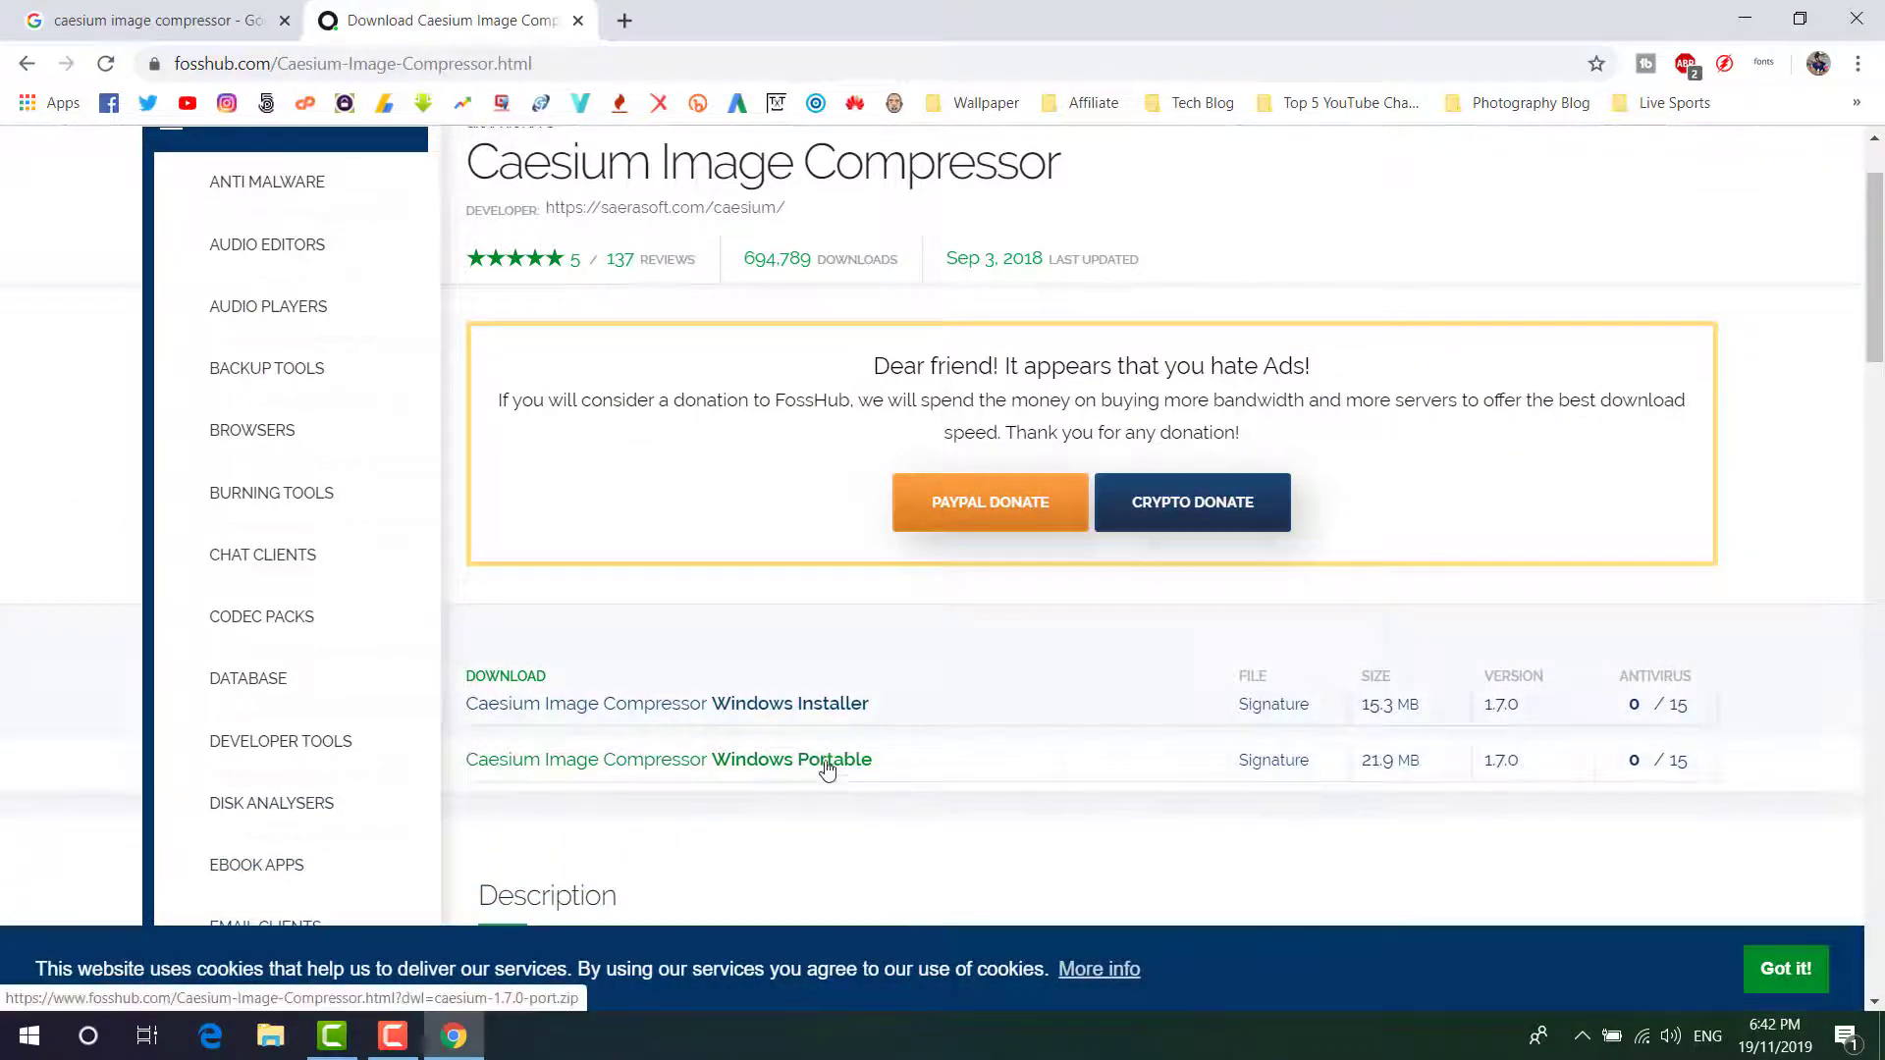
Download the Caesium 1.7.0 Windows installer from FossHub, run it, and minimize Chrome.
left_click(832, 709)
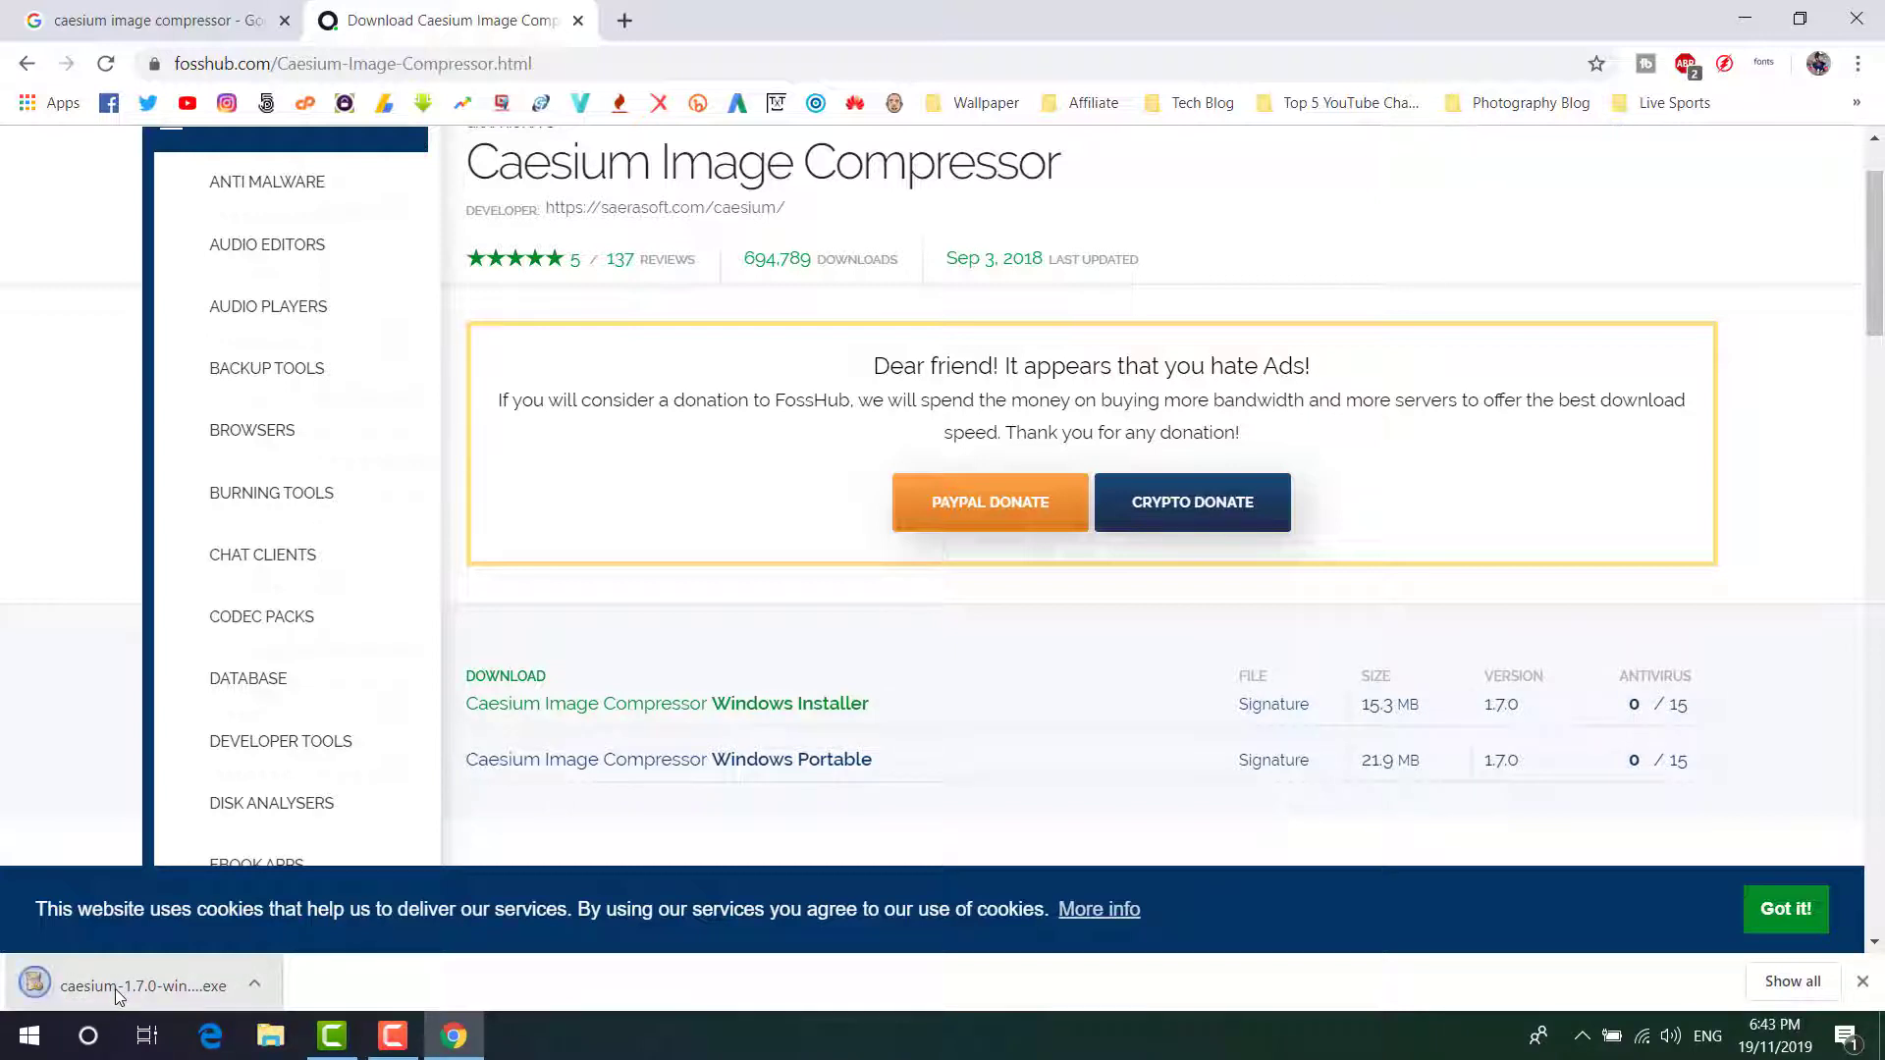
left_click(135, 987)
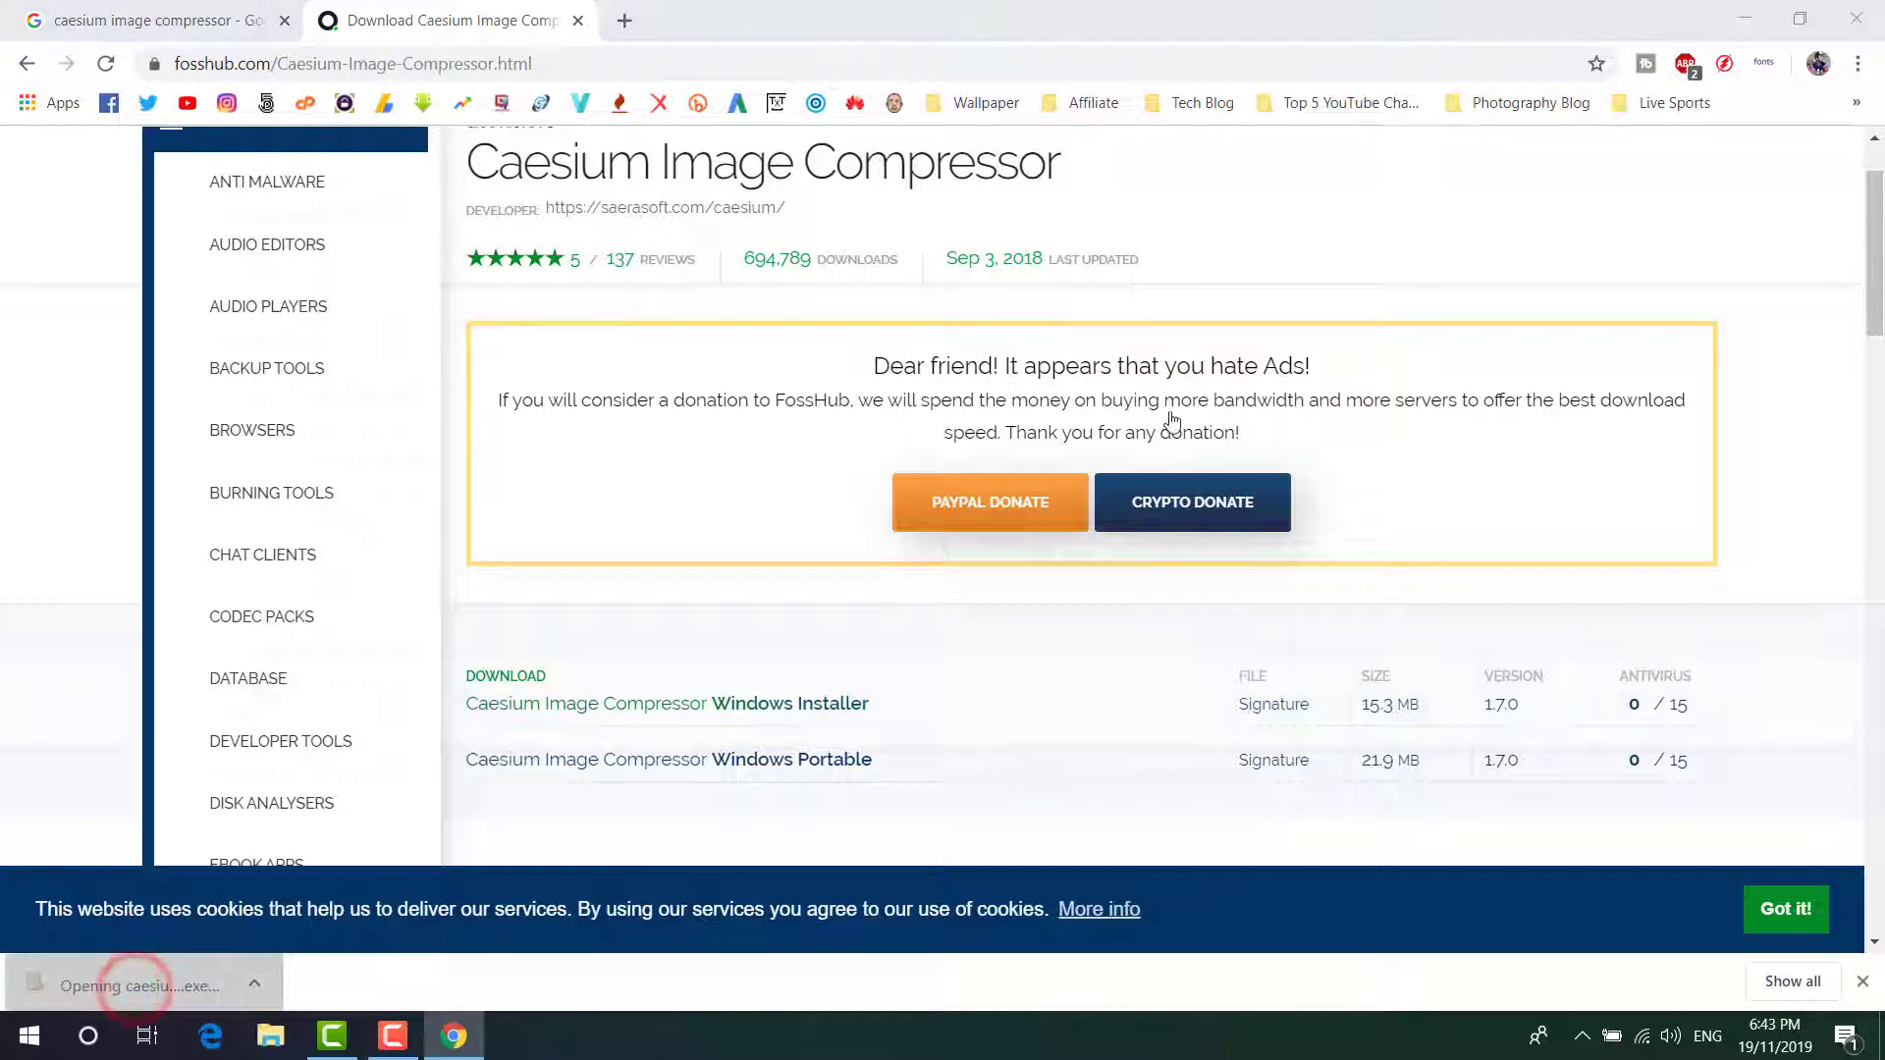
left_click(1746, 18)
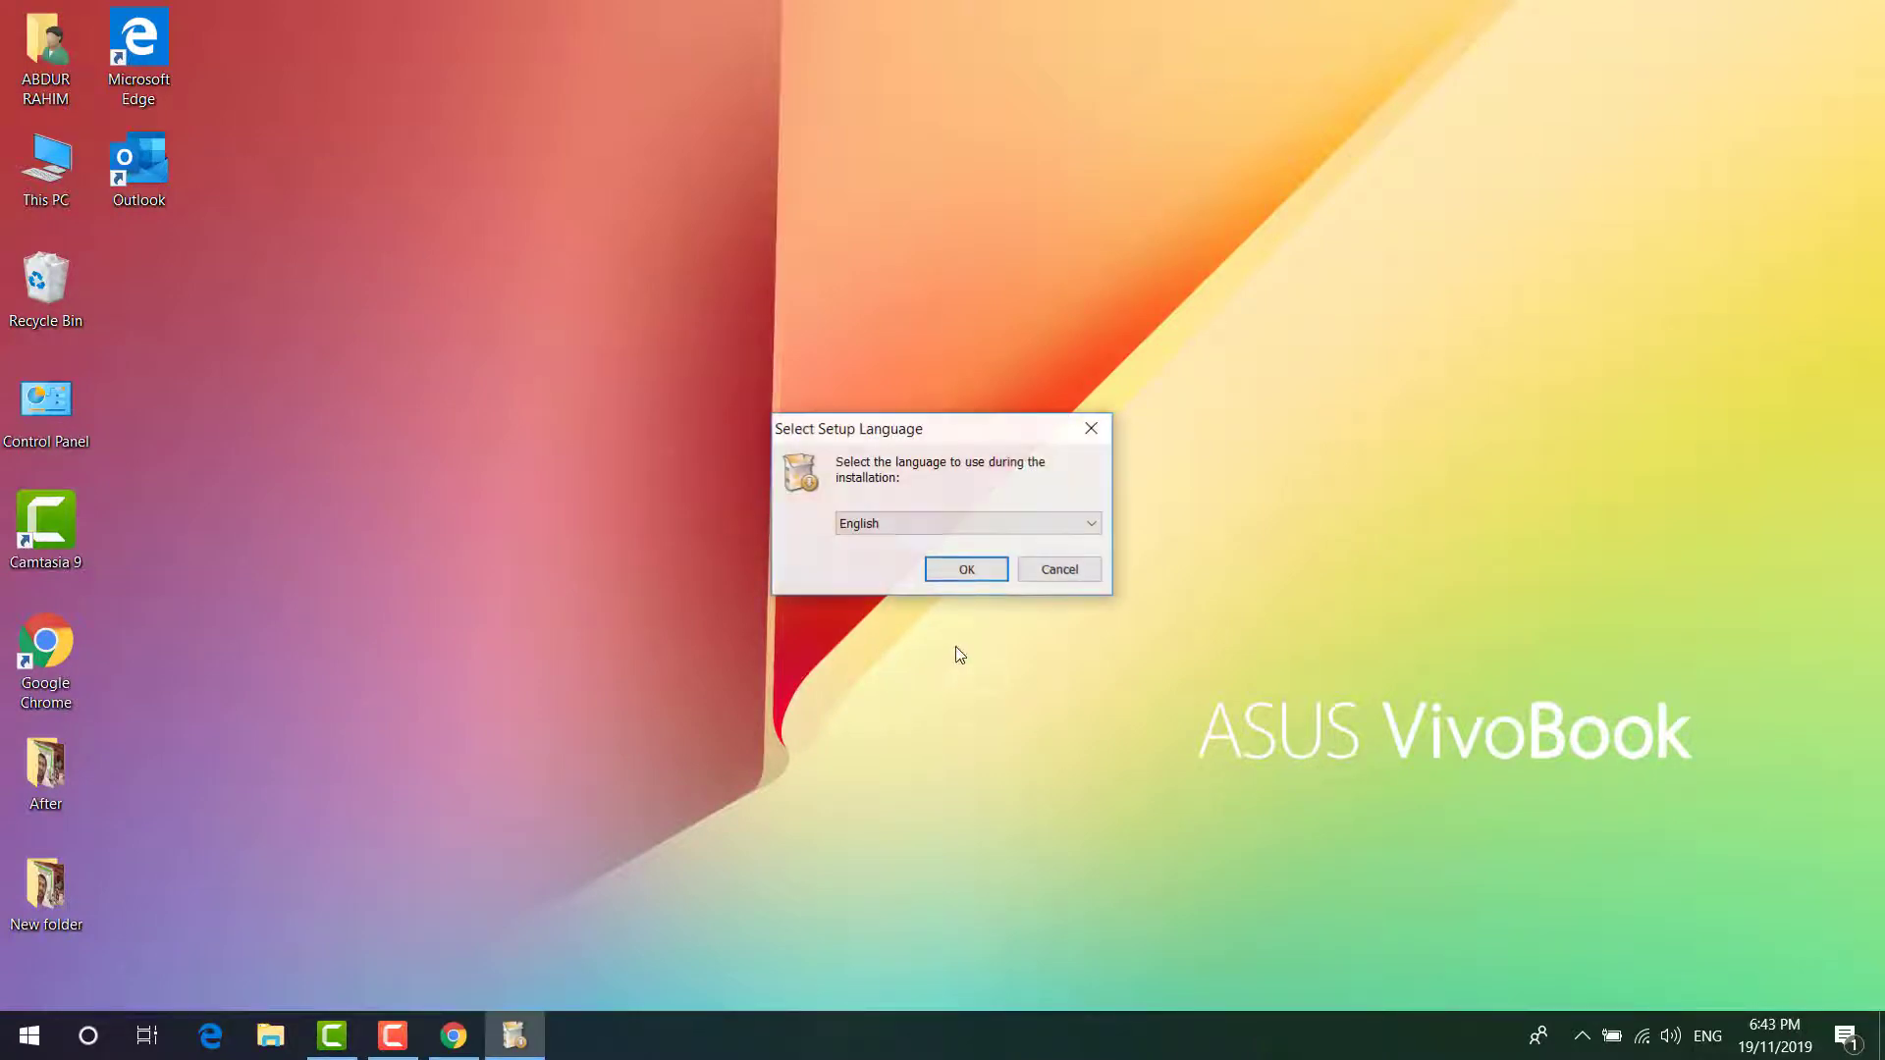
Start Caesium Setup in English and accept the licence agreement.
left_click(972, 524)
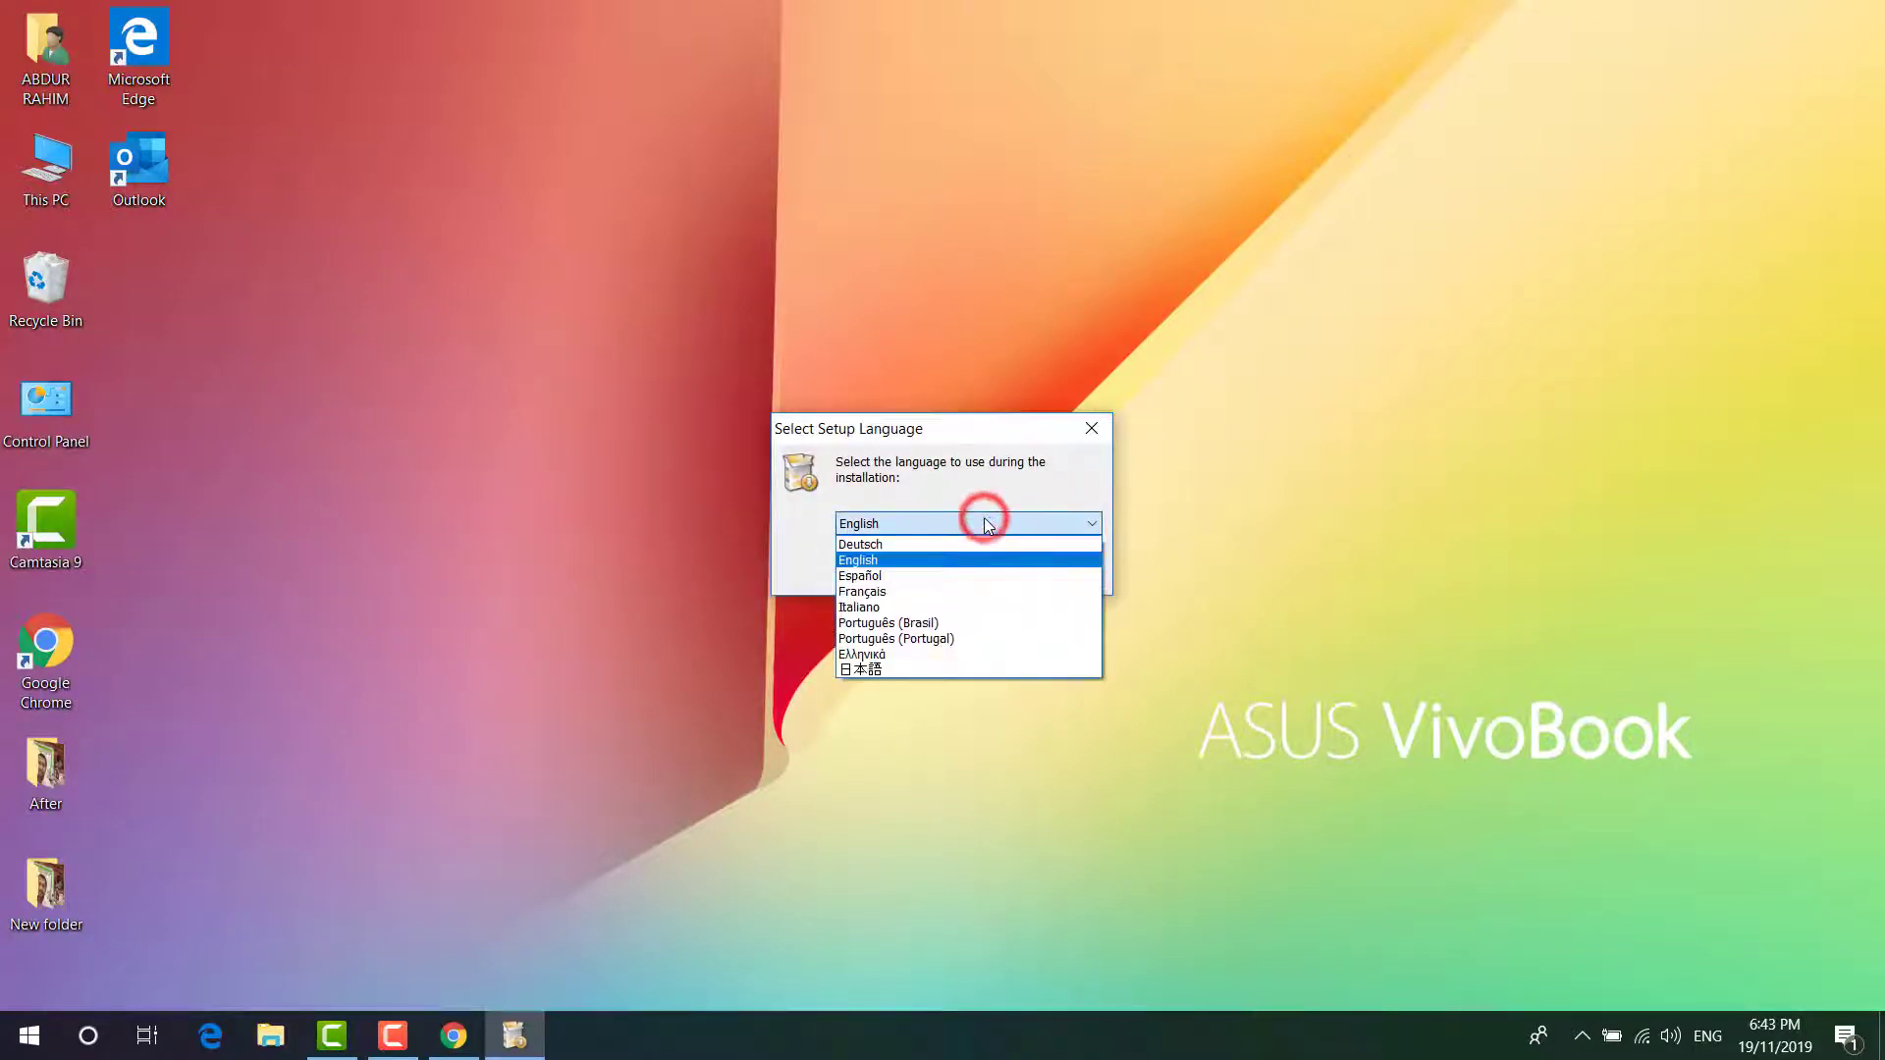
left_click(979, 528)
left_click(956, 568)
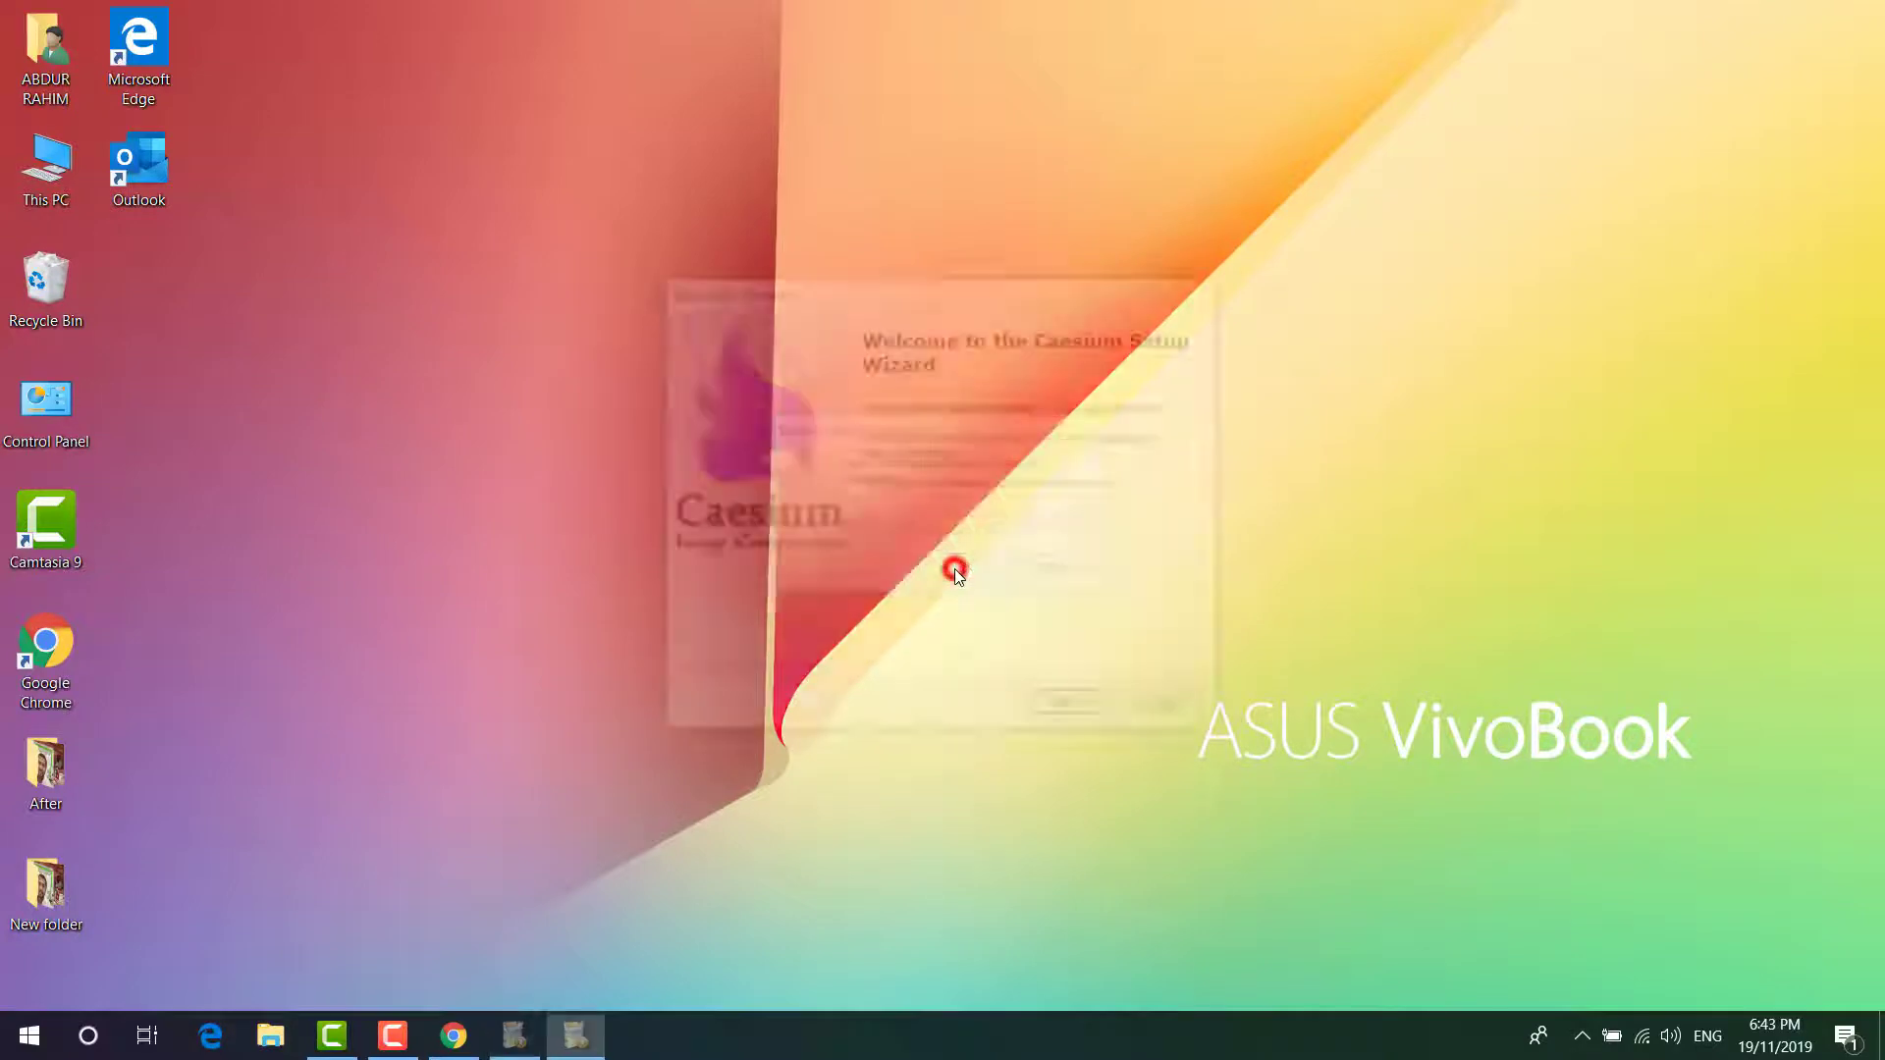
left_click(1073, 711)
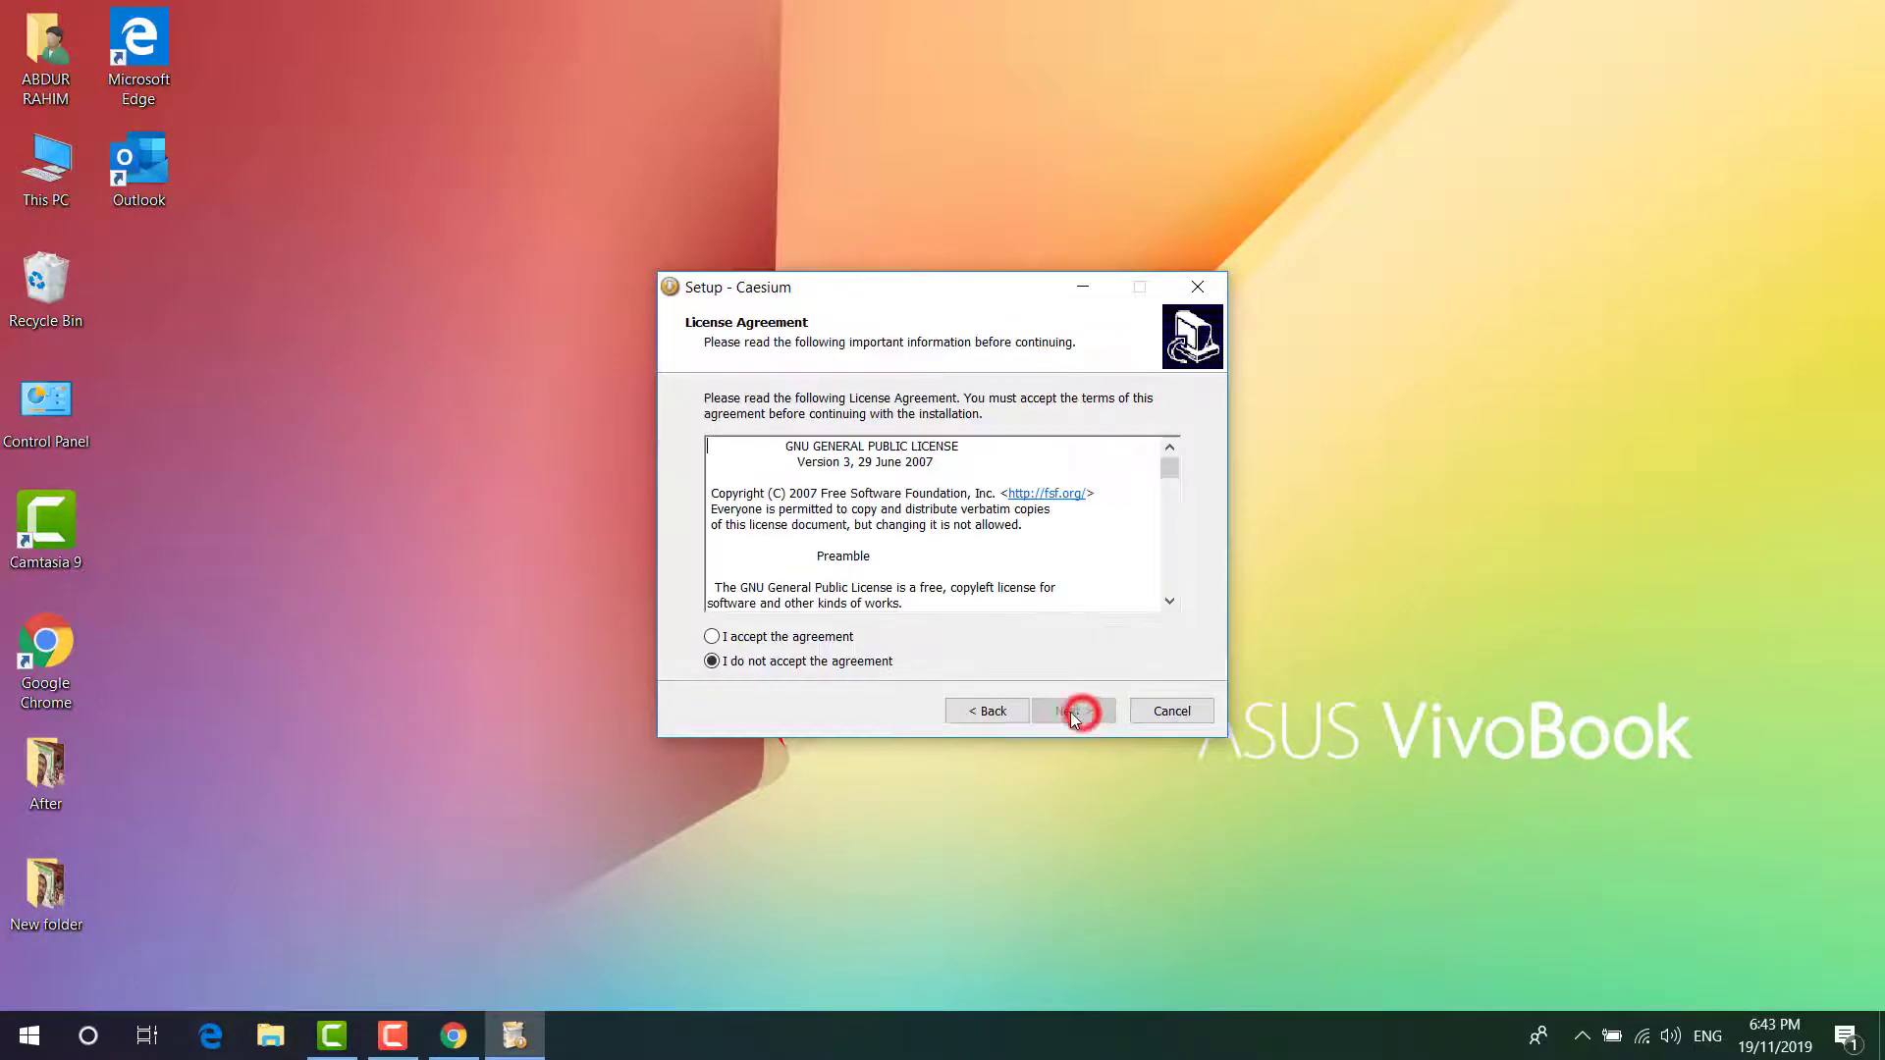
left_click(847, 638)
Keep default location and Start Menu folder, add a desktop icon, install, and launch Caesium.
left_click(1073, 710)
left_click(1073, 711)
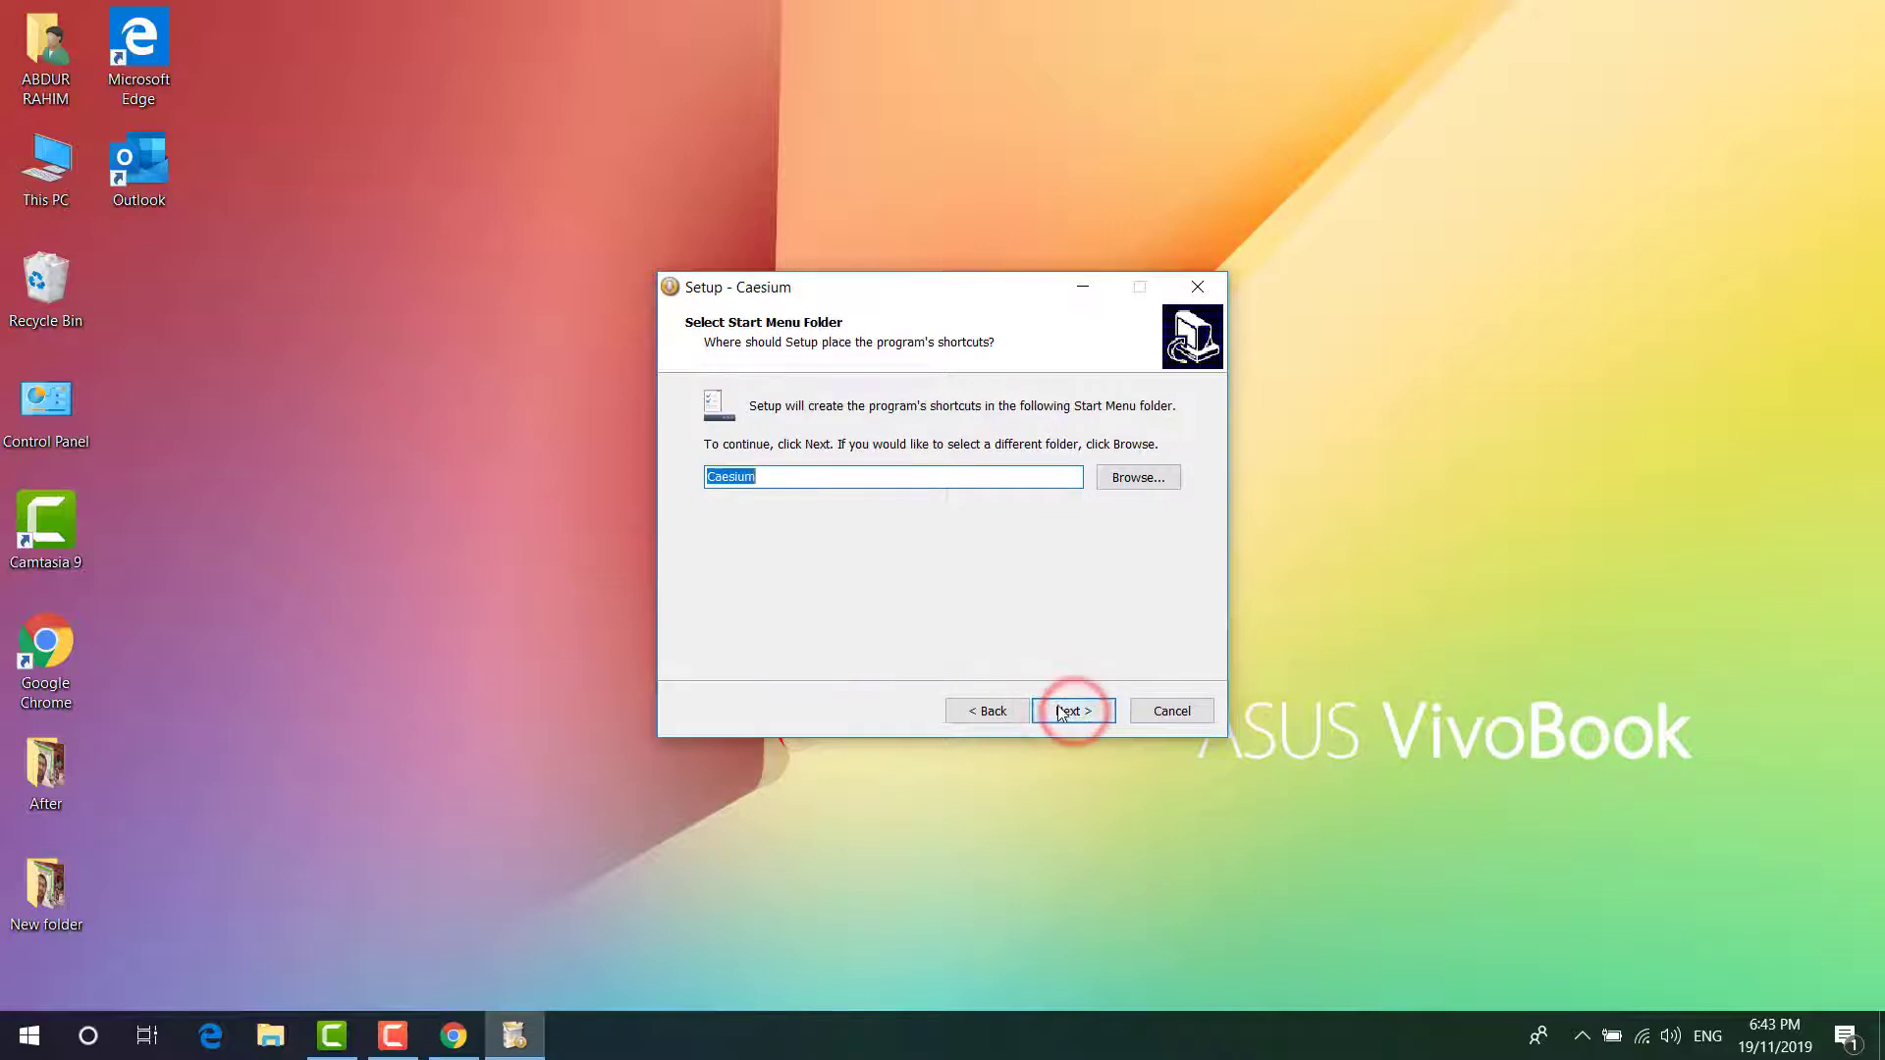
left_click(1073, 711)
left_click(818, 479)
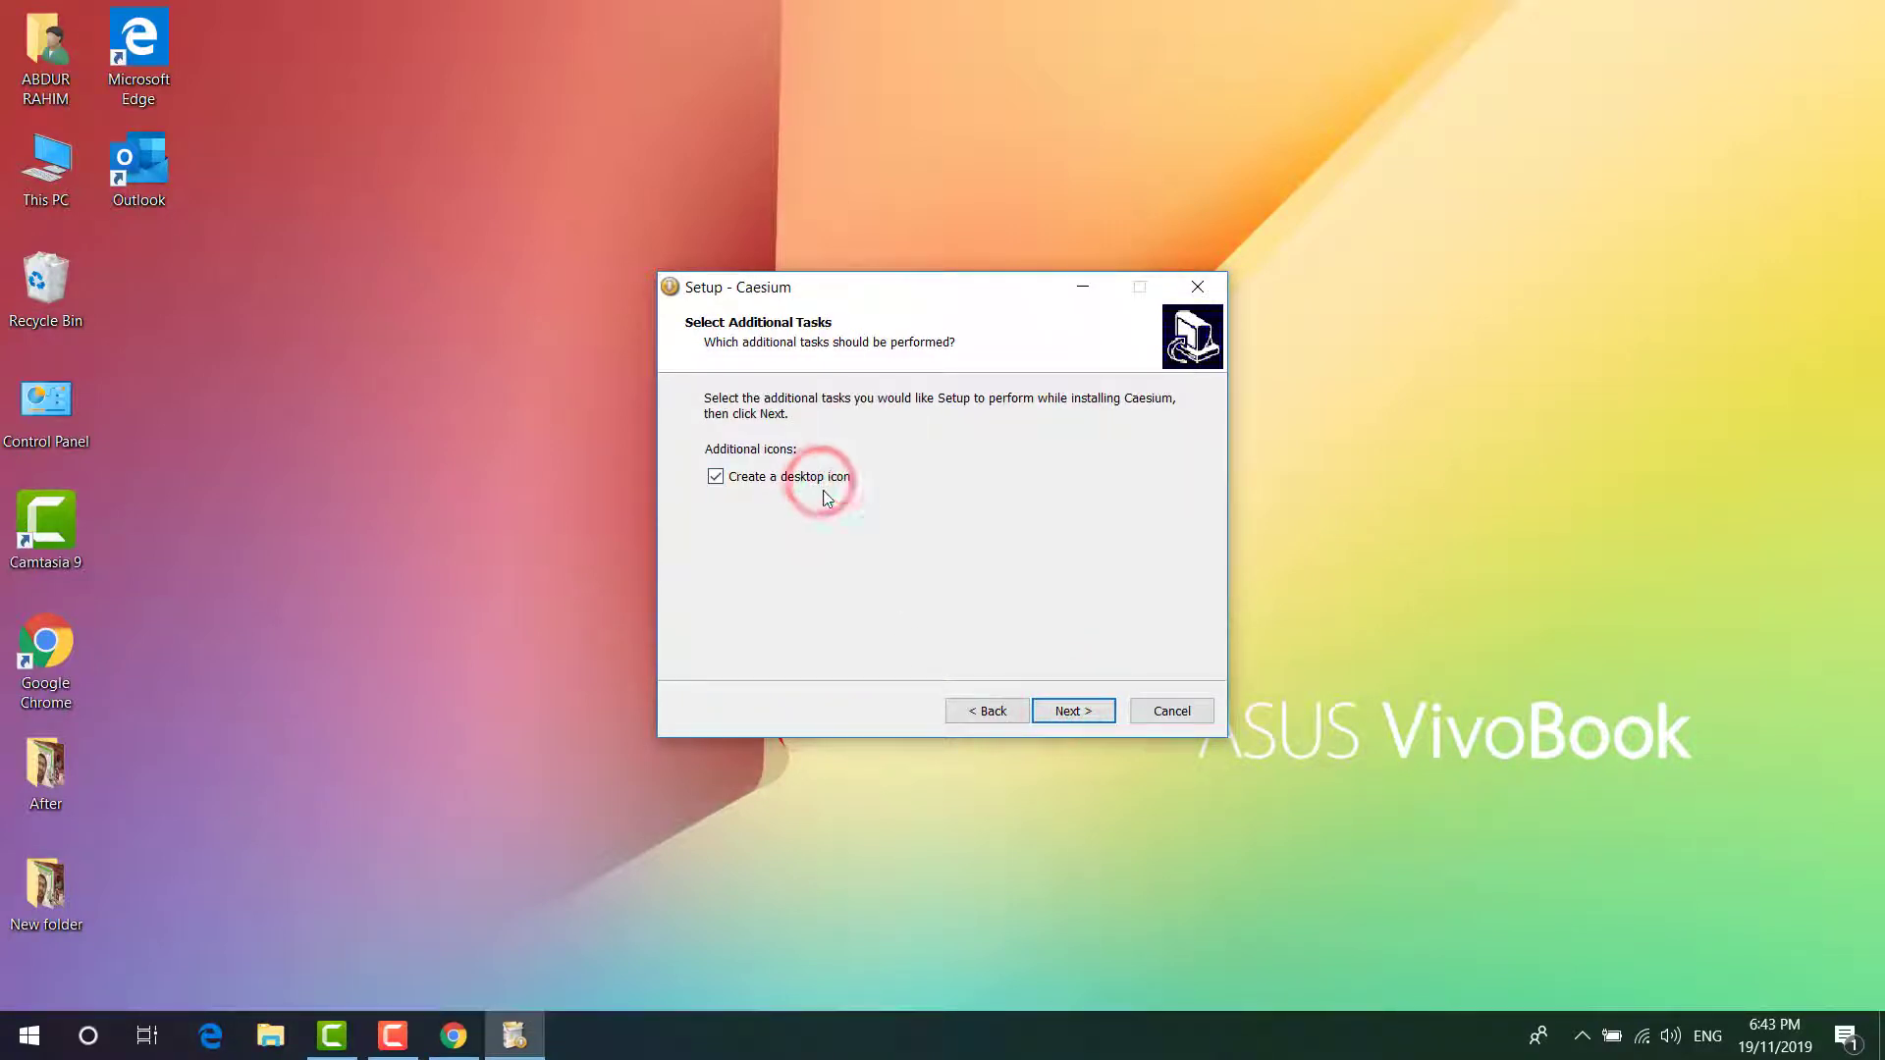
left_click(1076, 711)
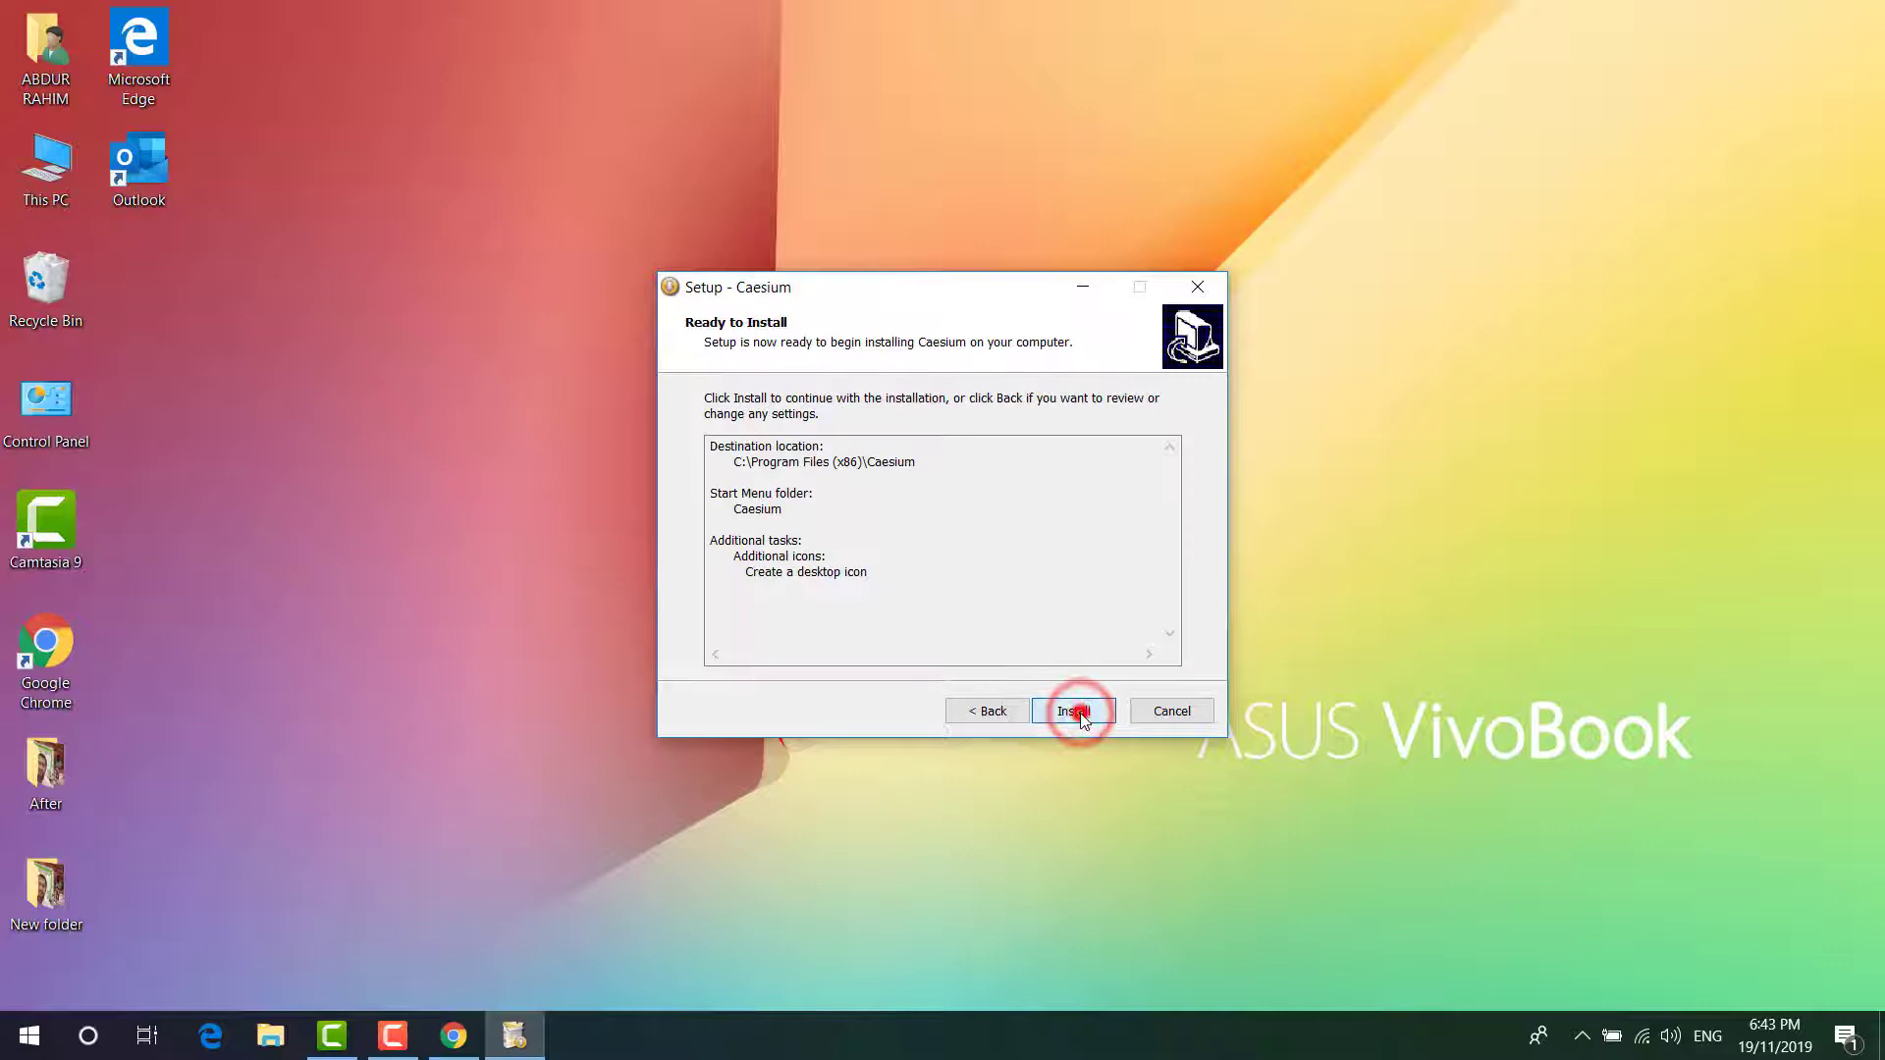
left_click(1077, 712)
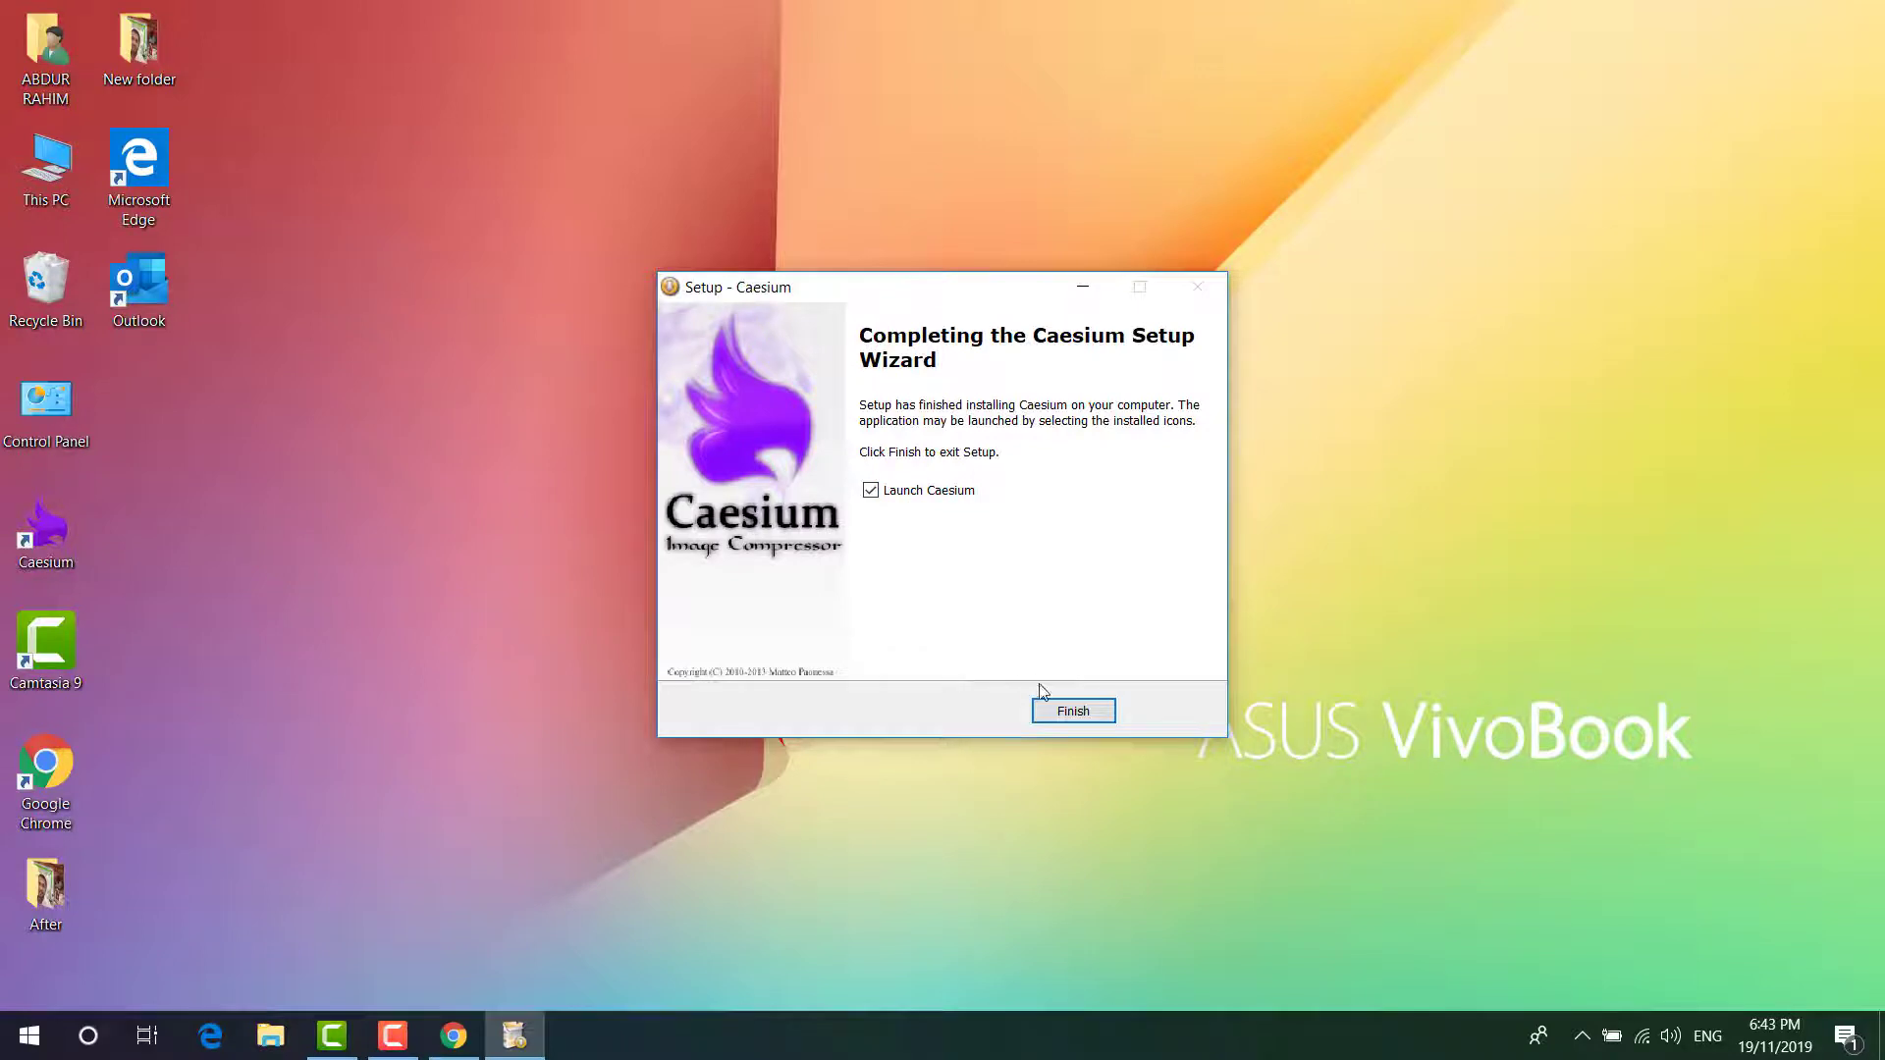
left_click(1068, 713)
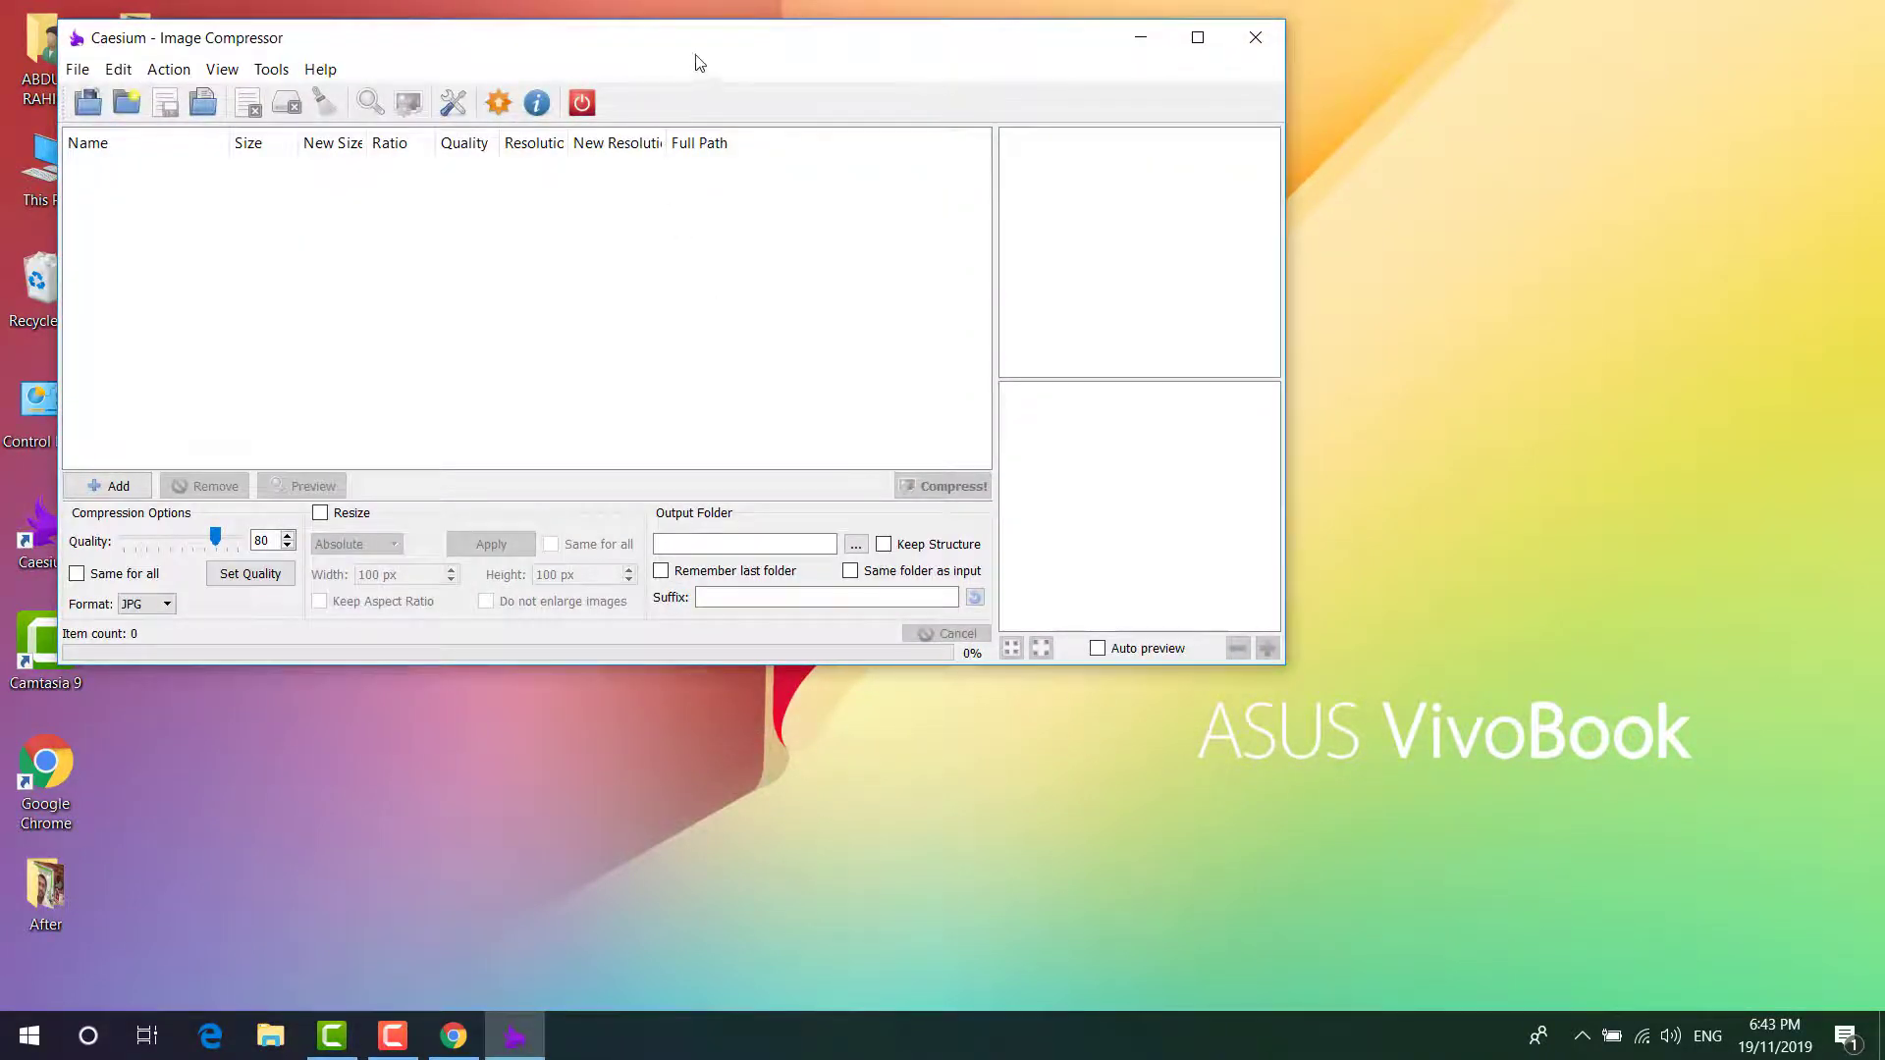
Select all 17 JPG photos in the Desktop's New folder and add them to Caesium's list.
left_click_drag(700, 64, 1082, 154)
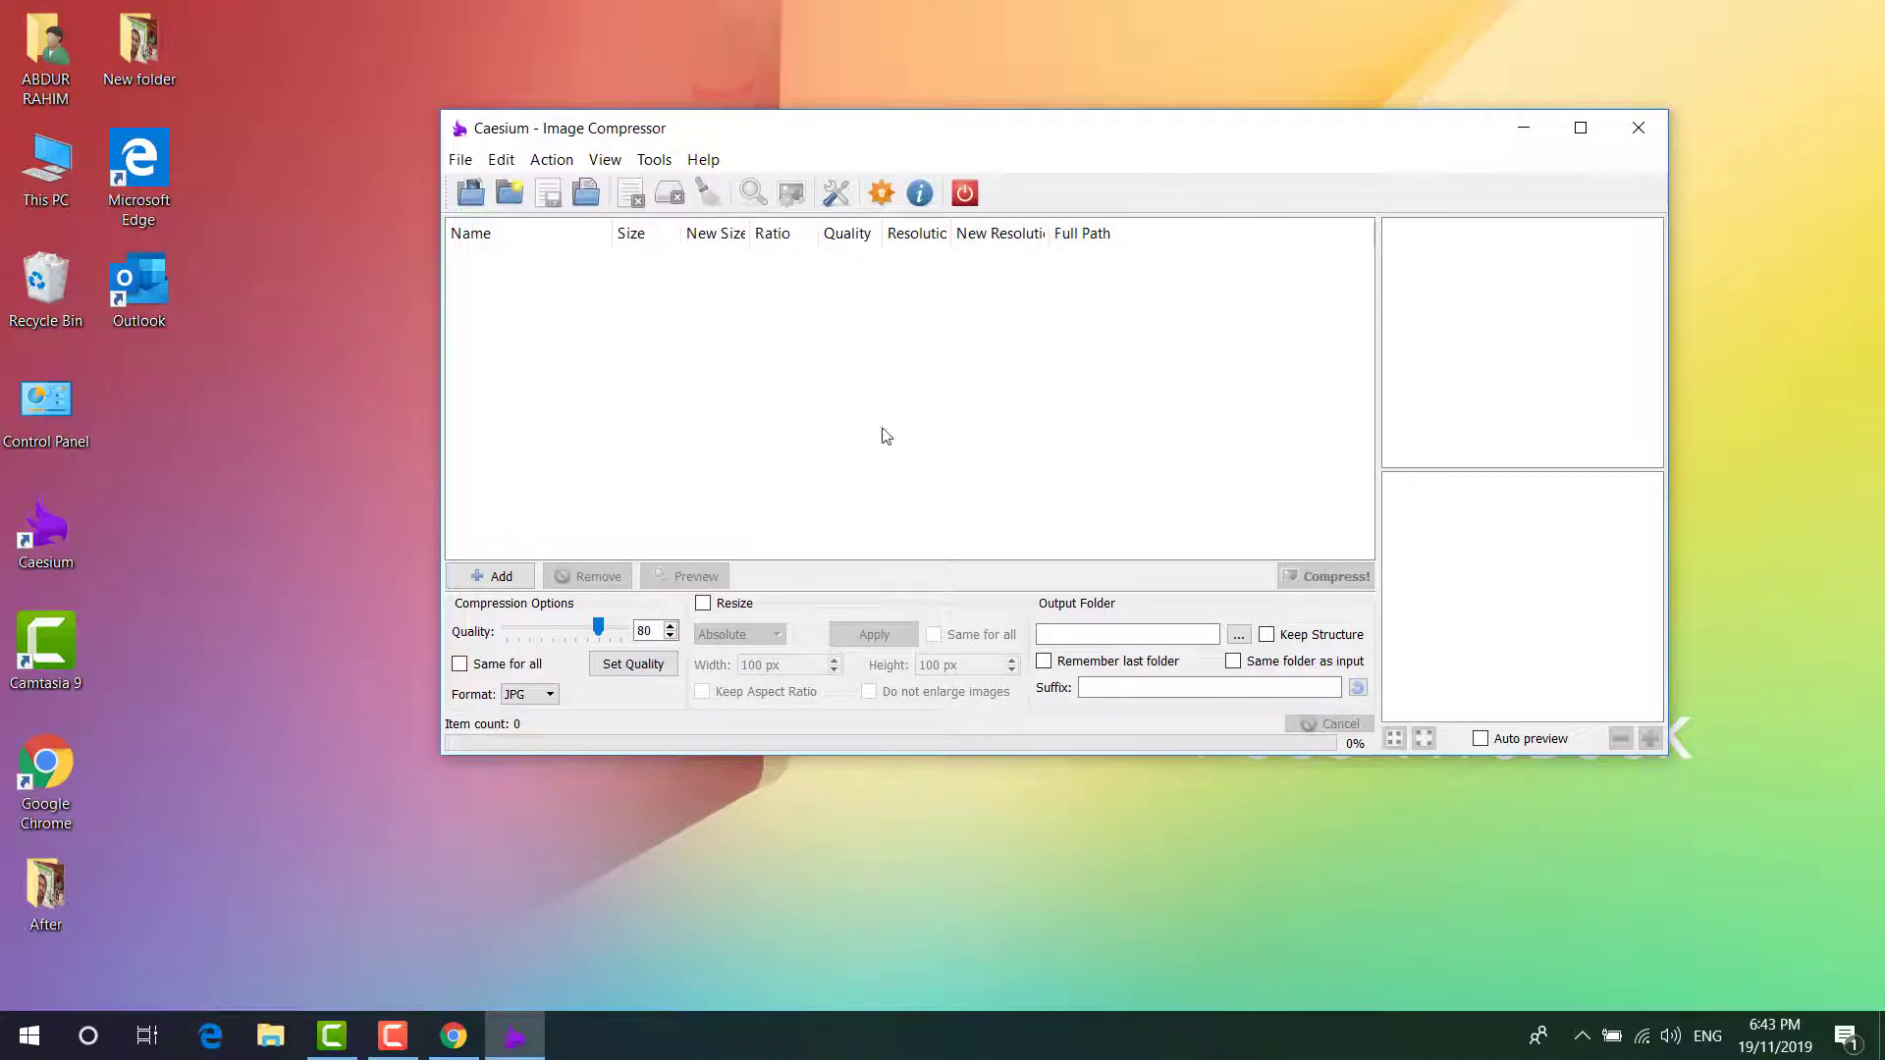
left_click(479, 198)
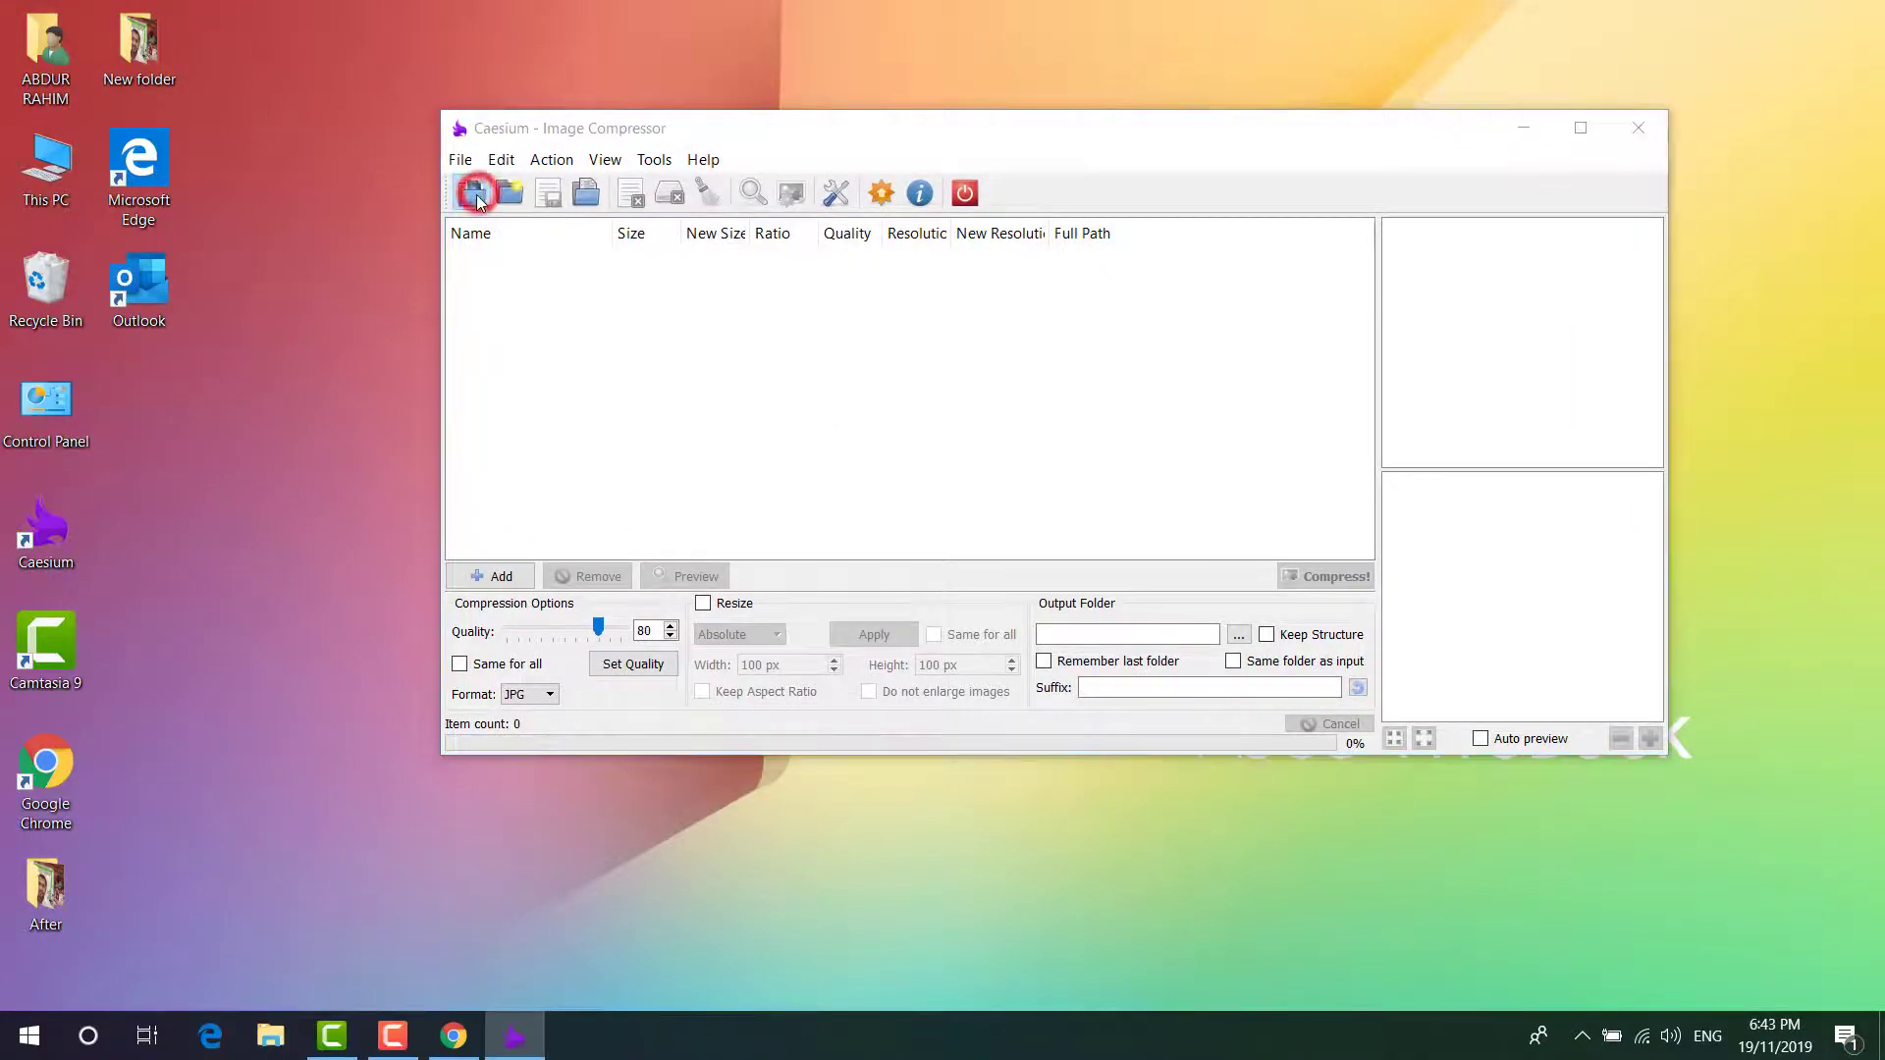
left_click(545, 330)
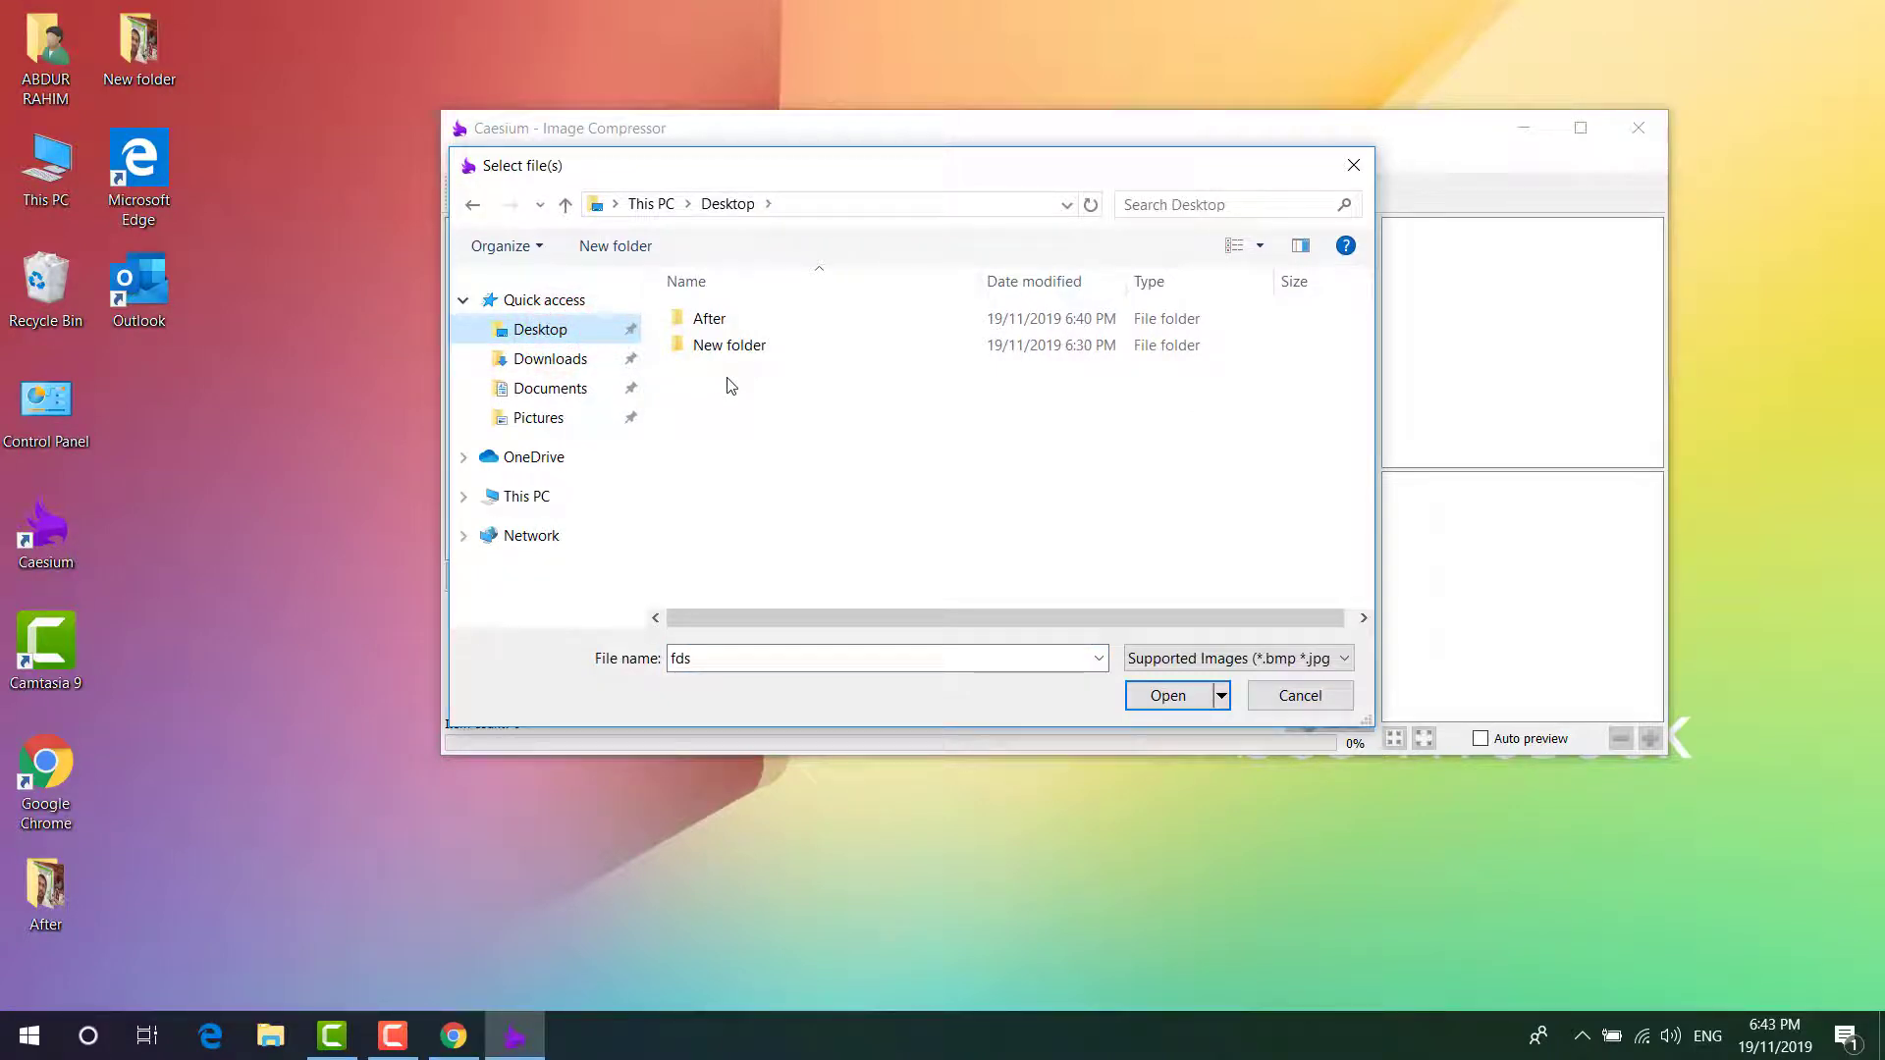
double_click(739, 349)
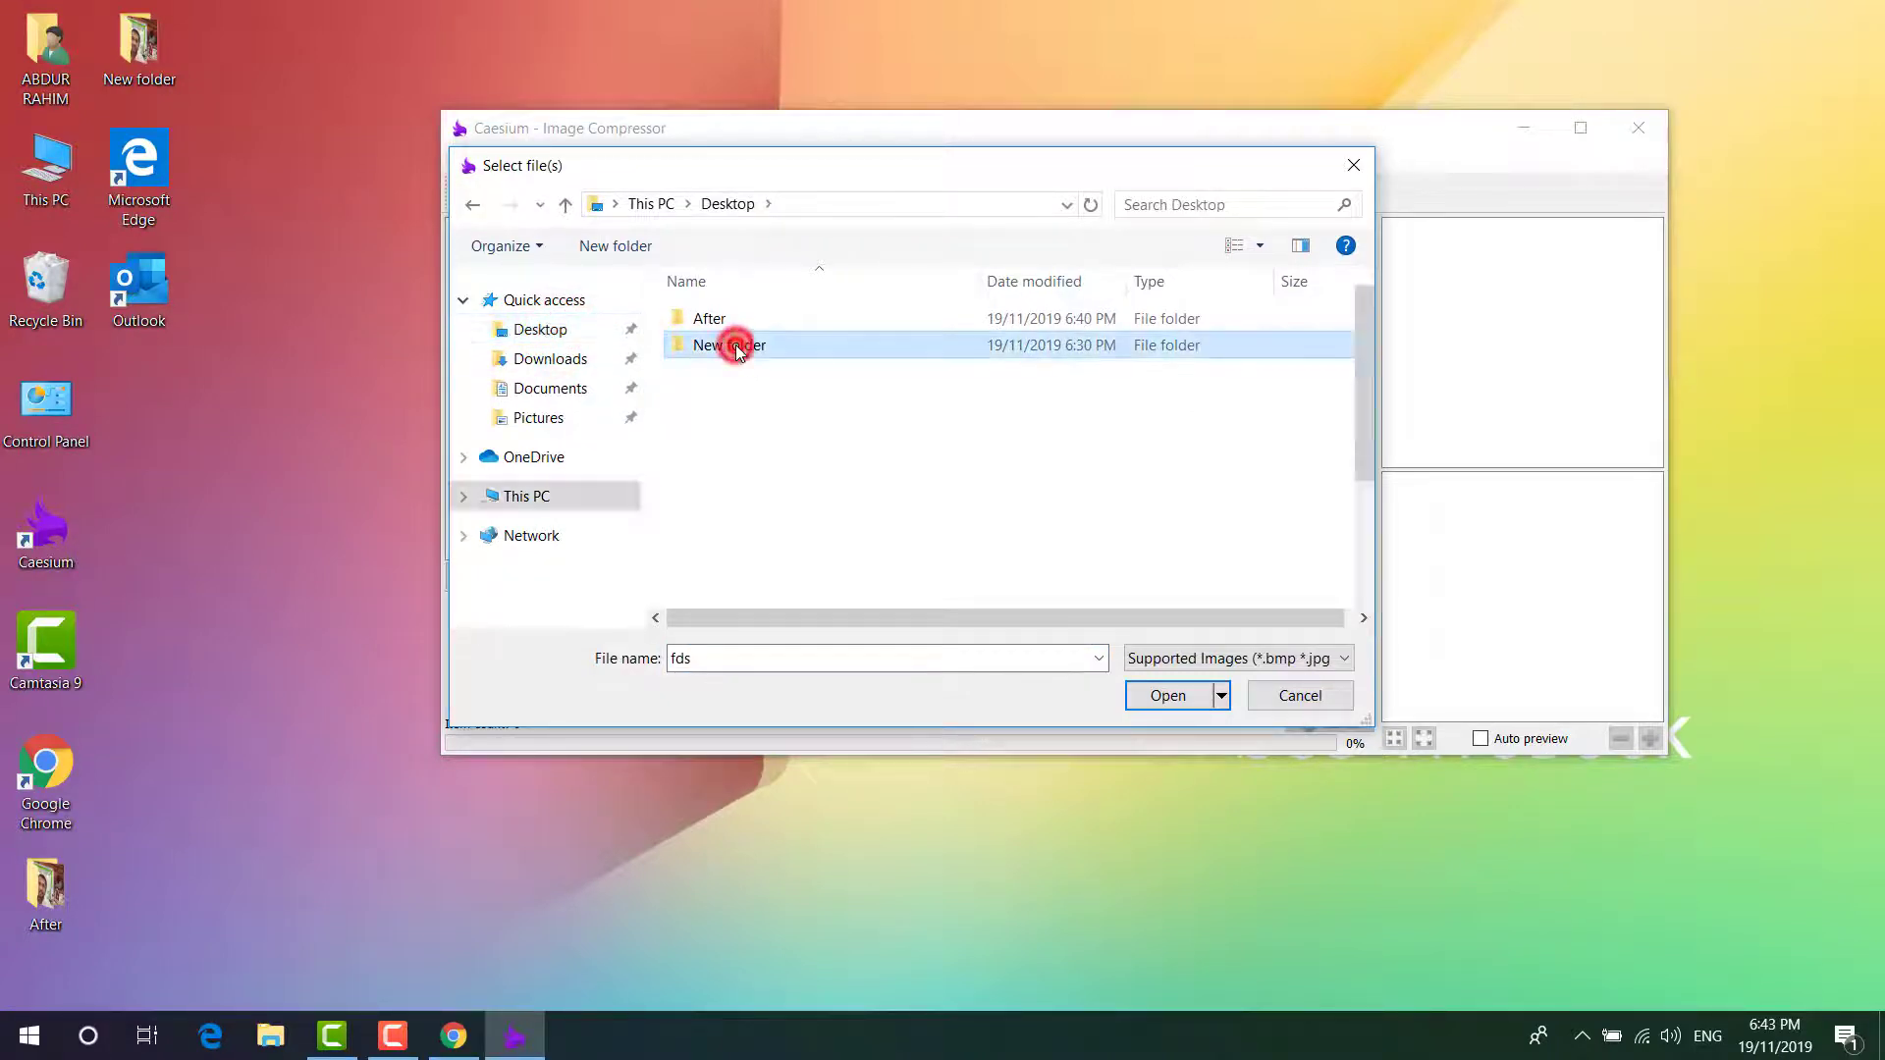
left_click(738, 359)
key("ctrl+a")
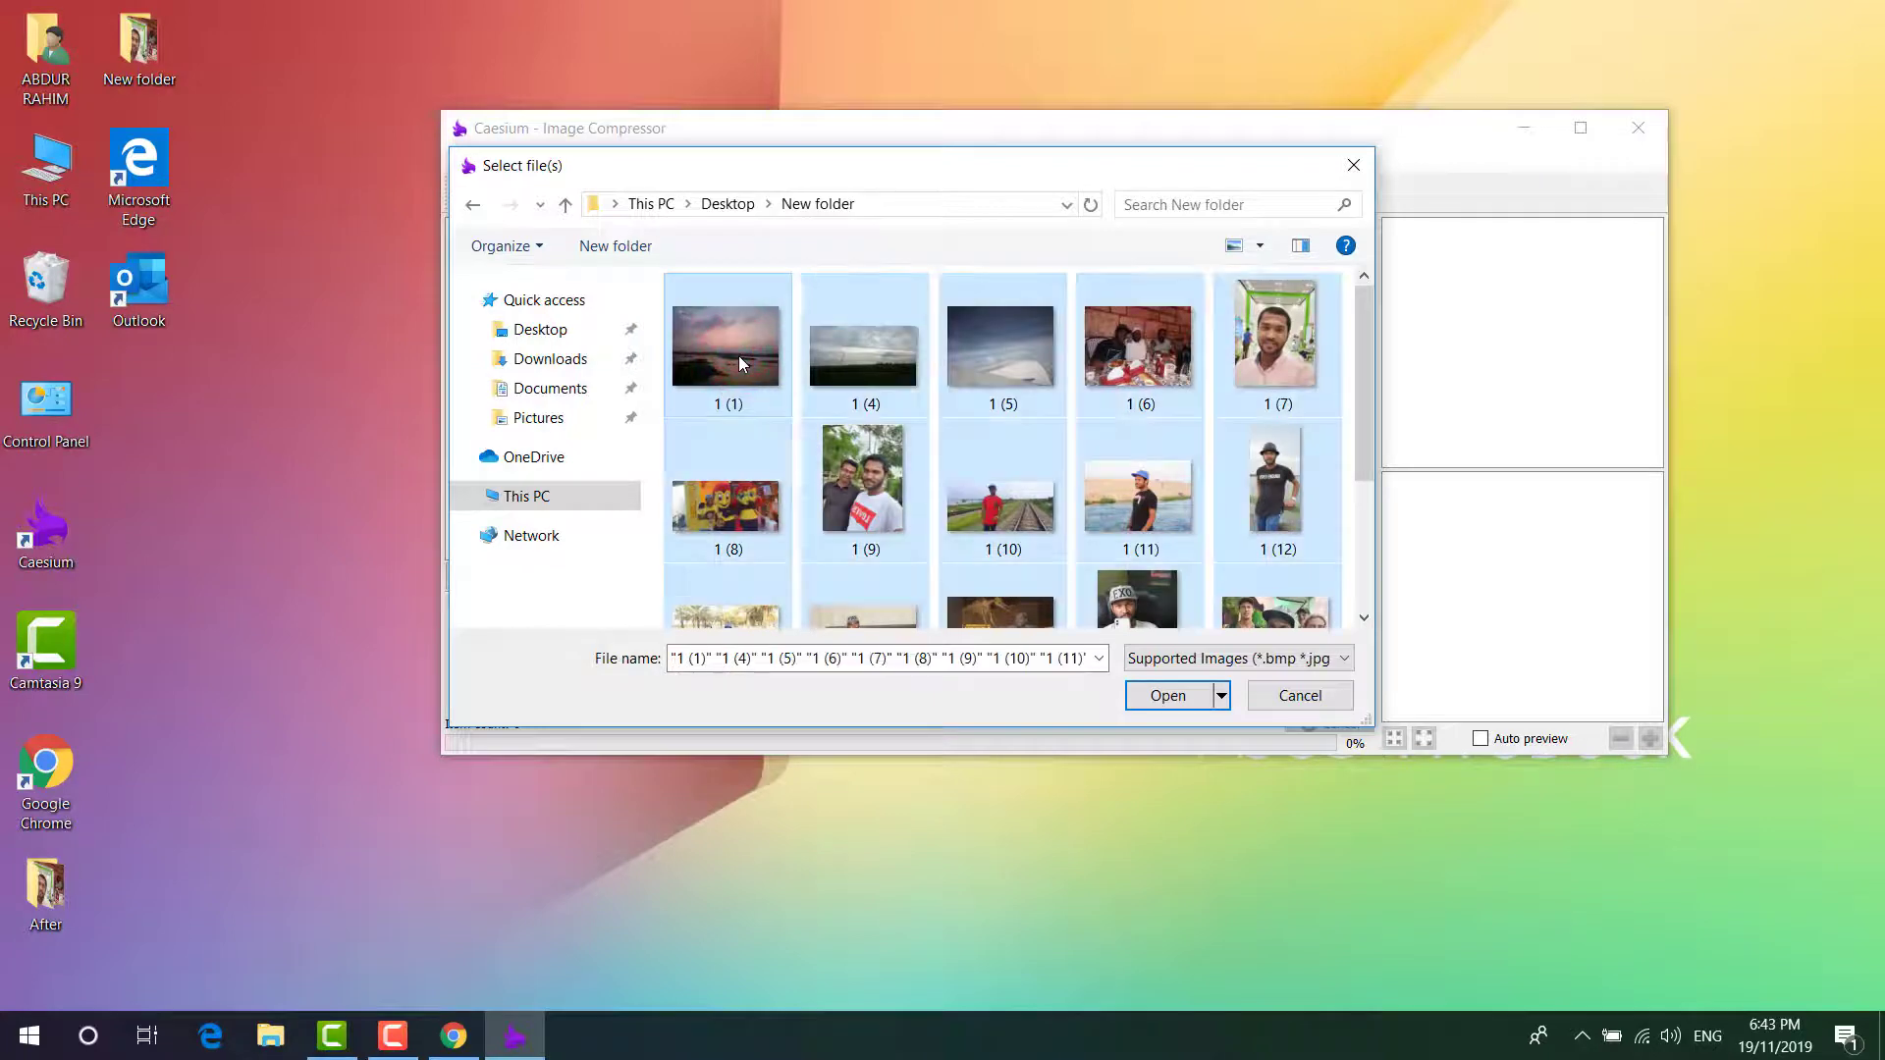
left_click(1167, 697)
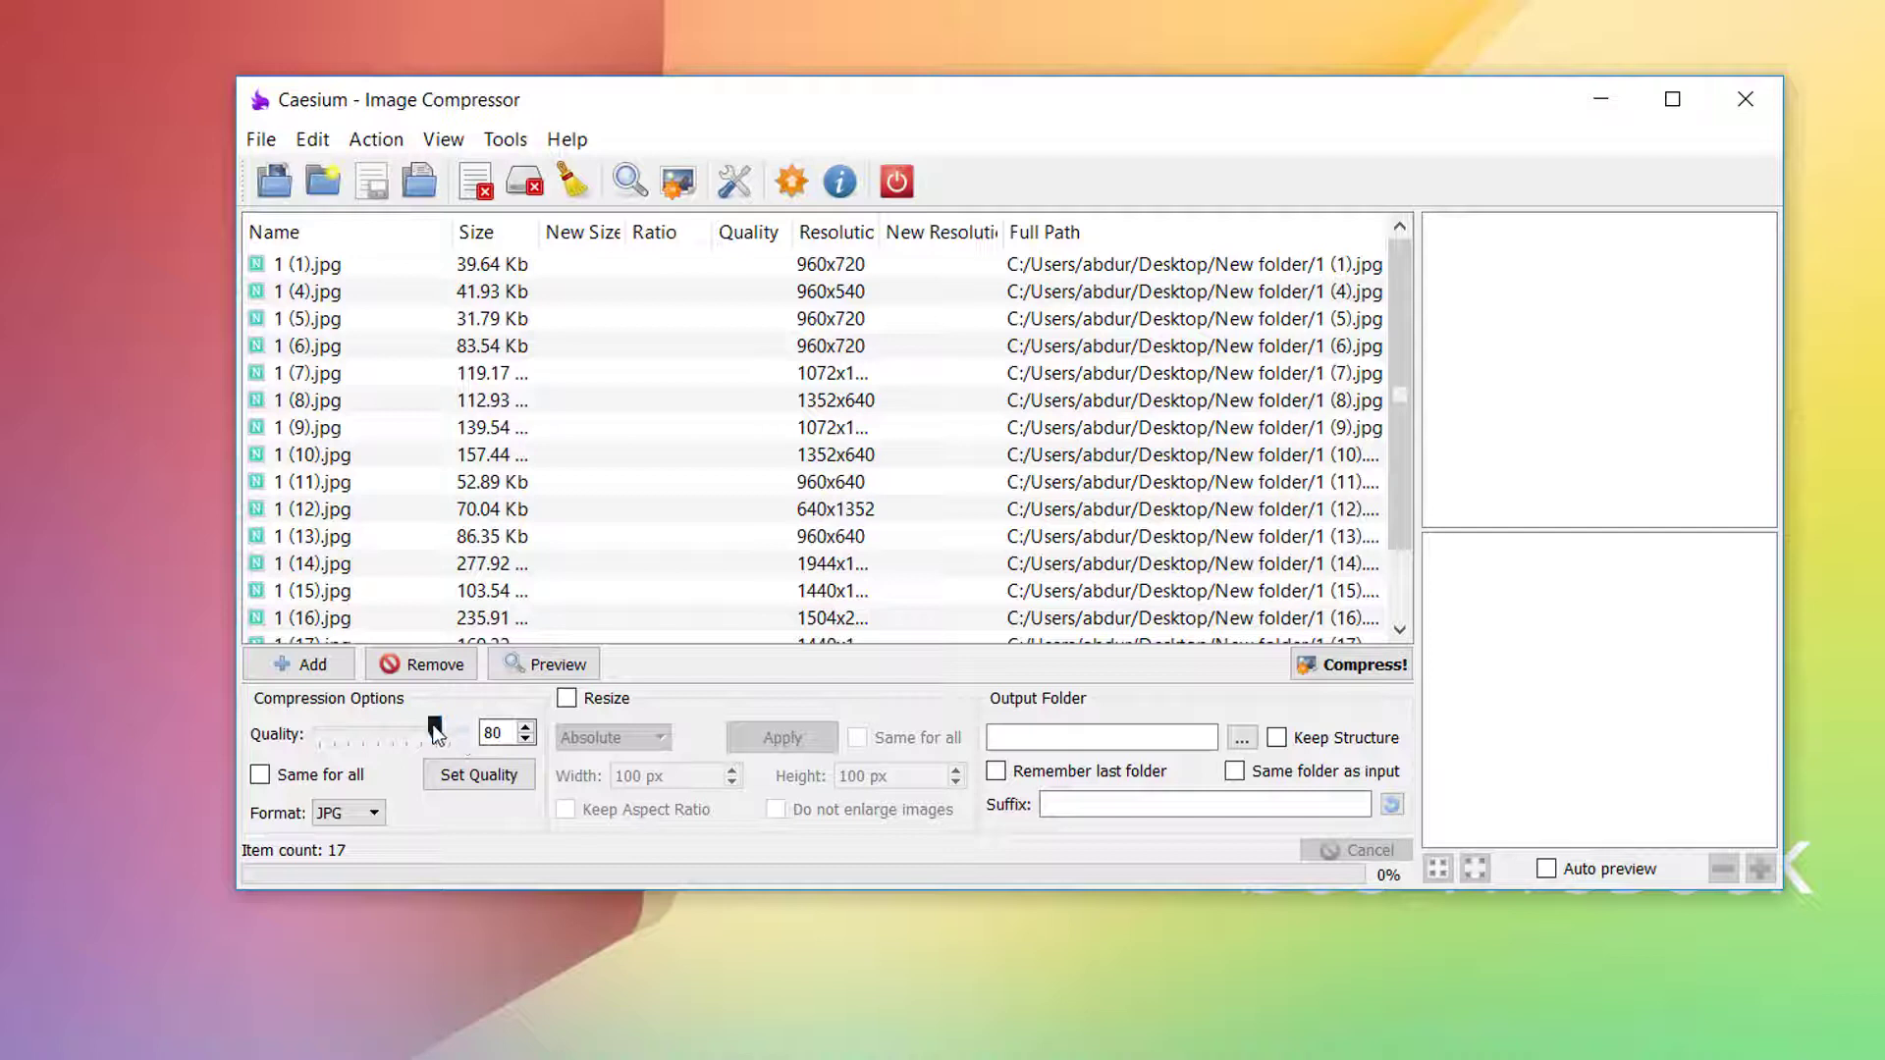
Set quality to 60 with Same for all ticked and keep JPG as the output format.
left_click_drag(421, 727, 405, 731)
left_click(260, 776)
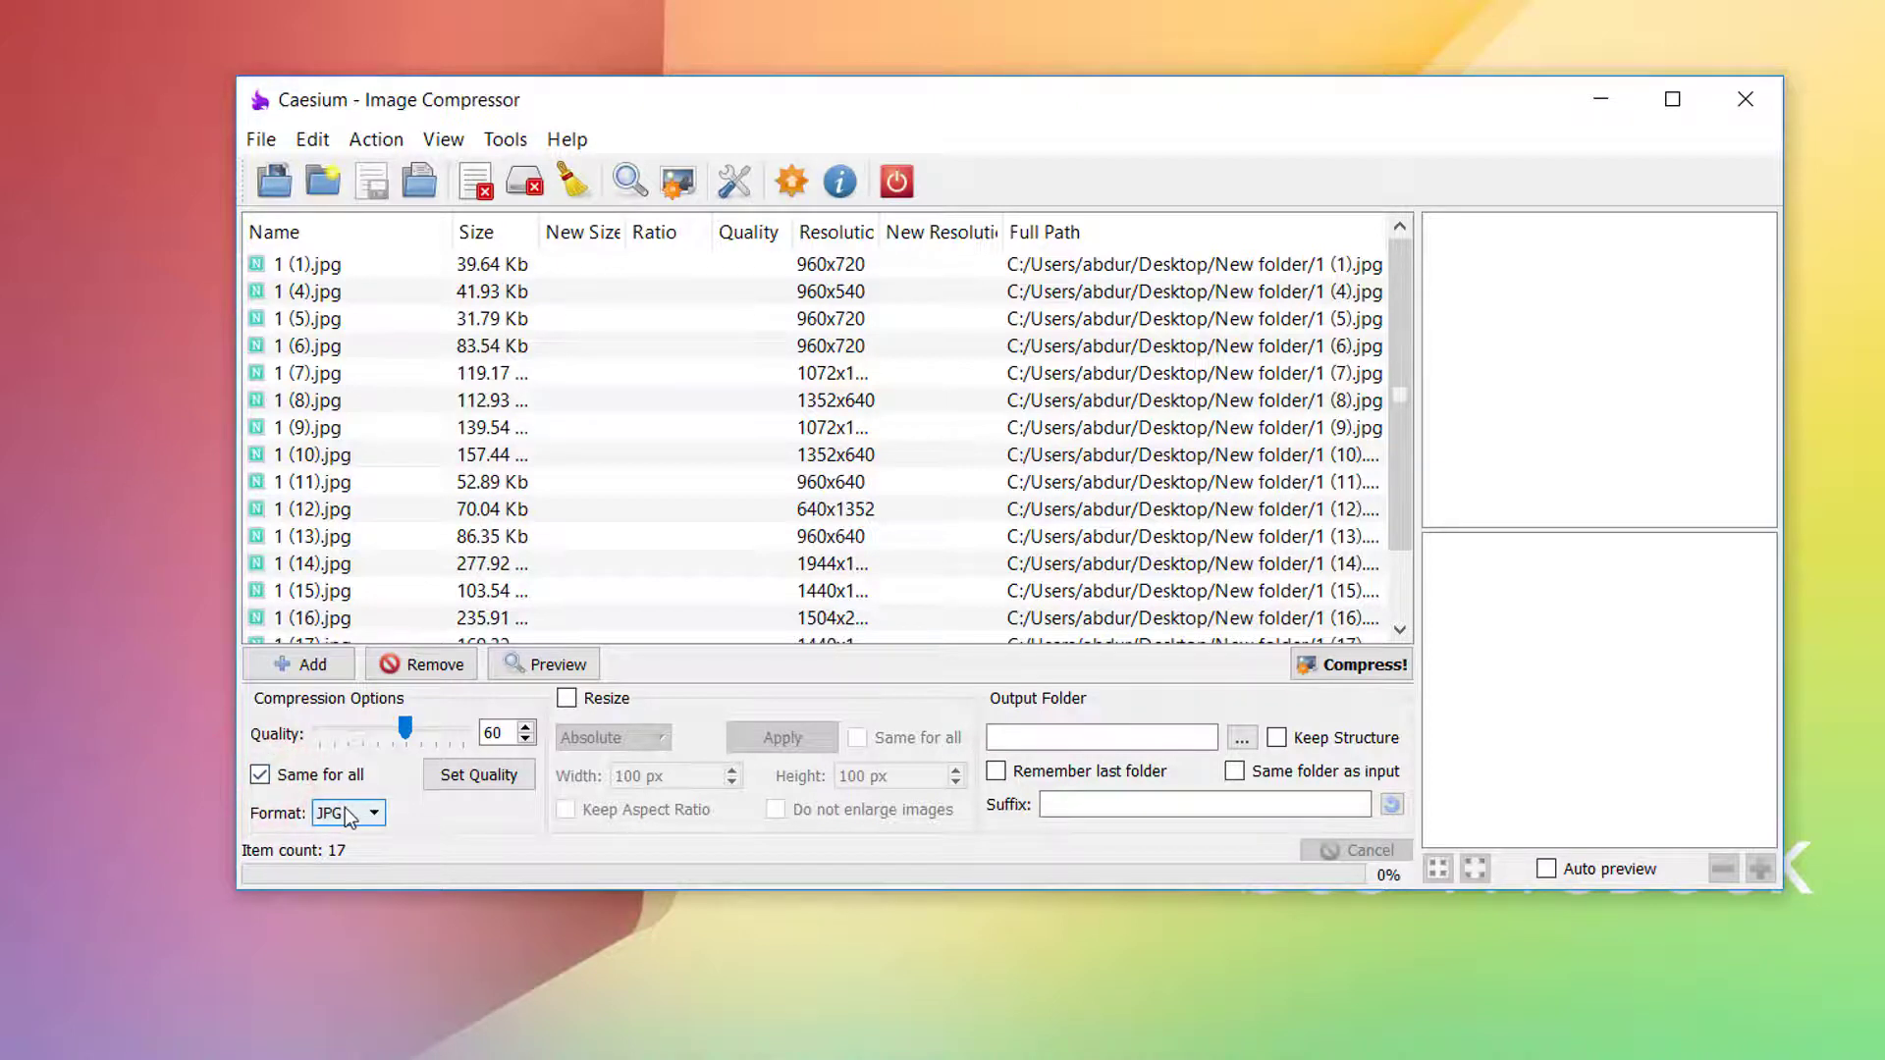
left_click(367, 818)
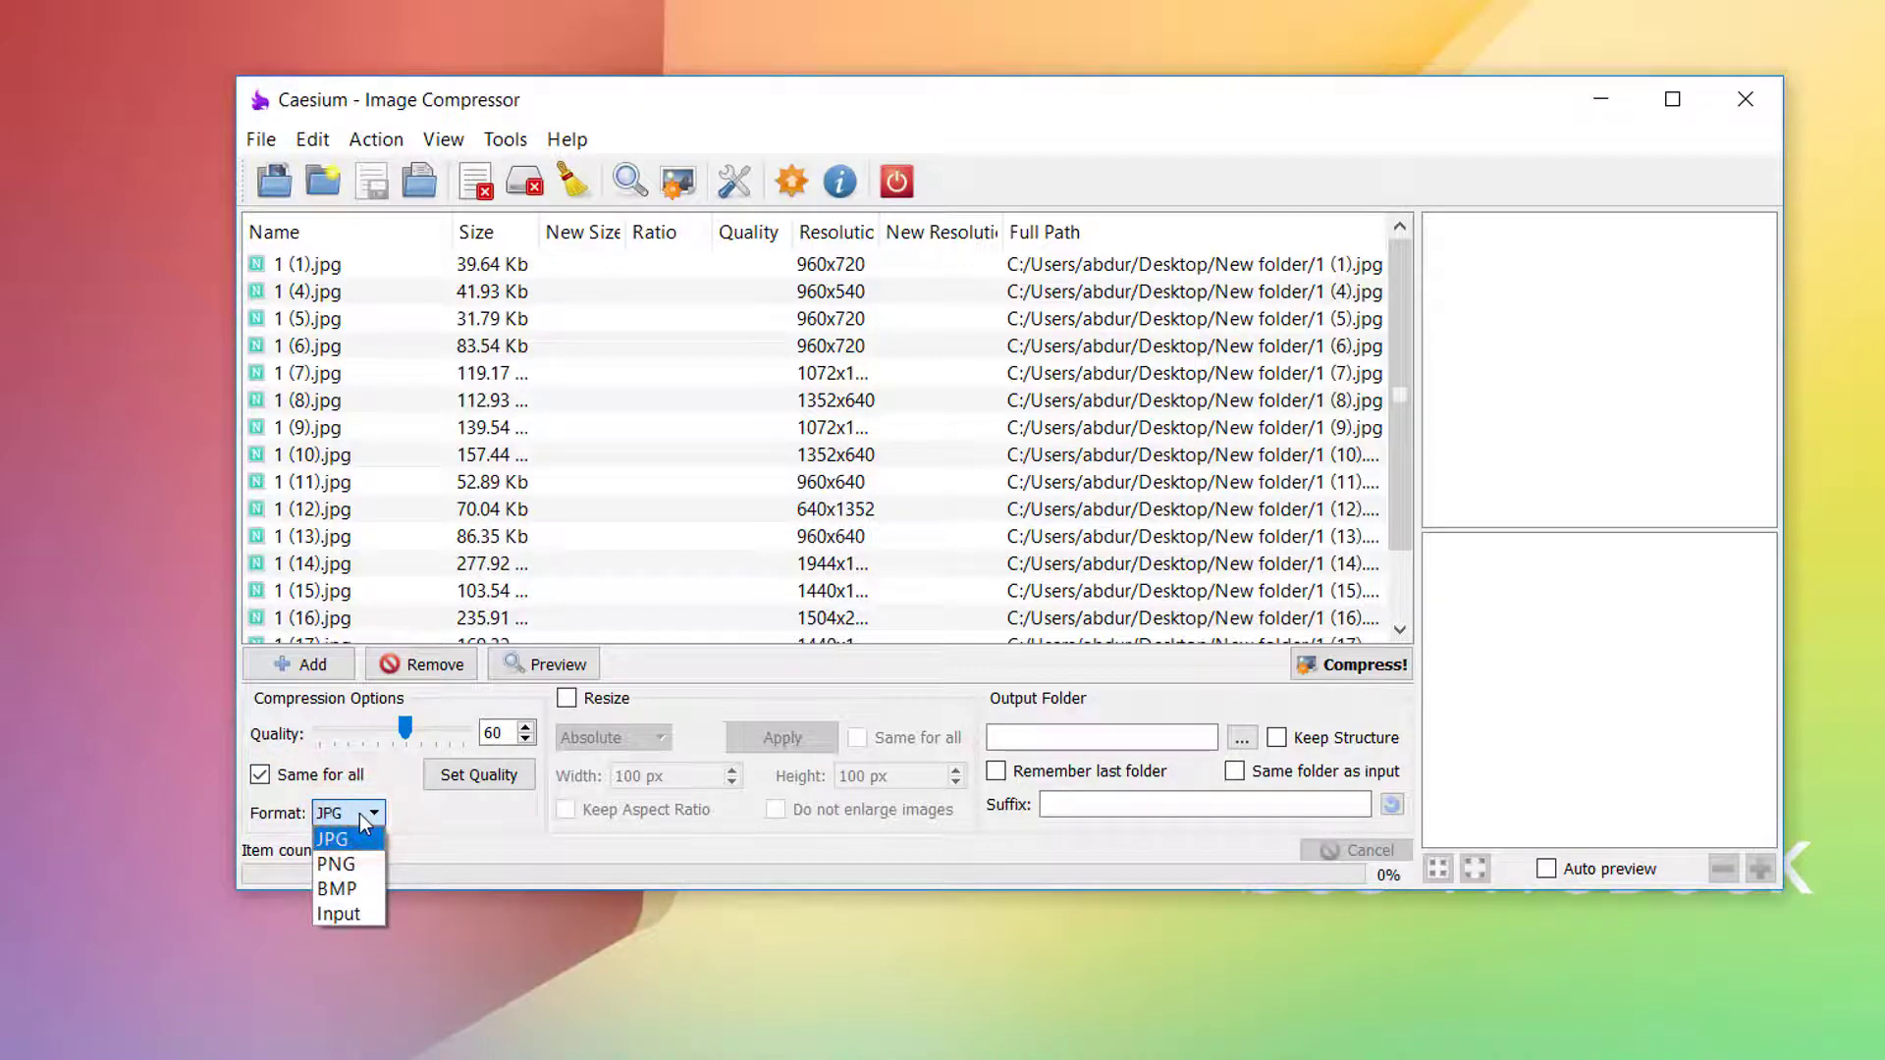
left_click(361, 817)
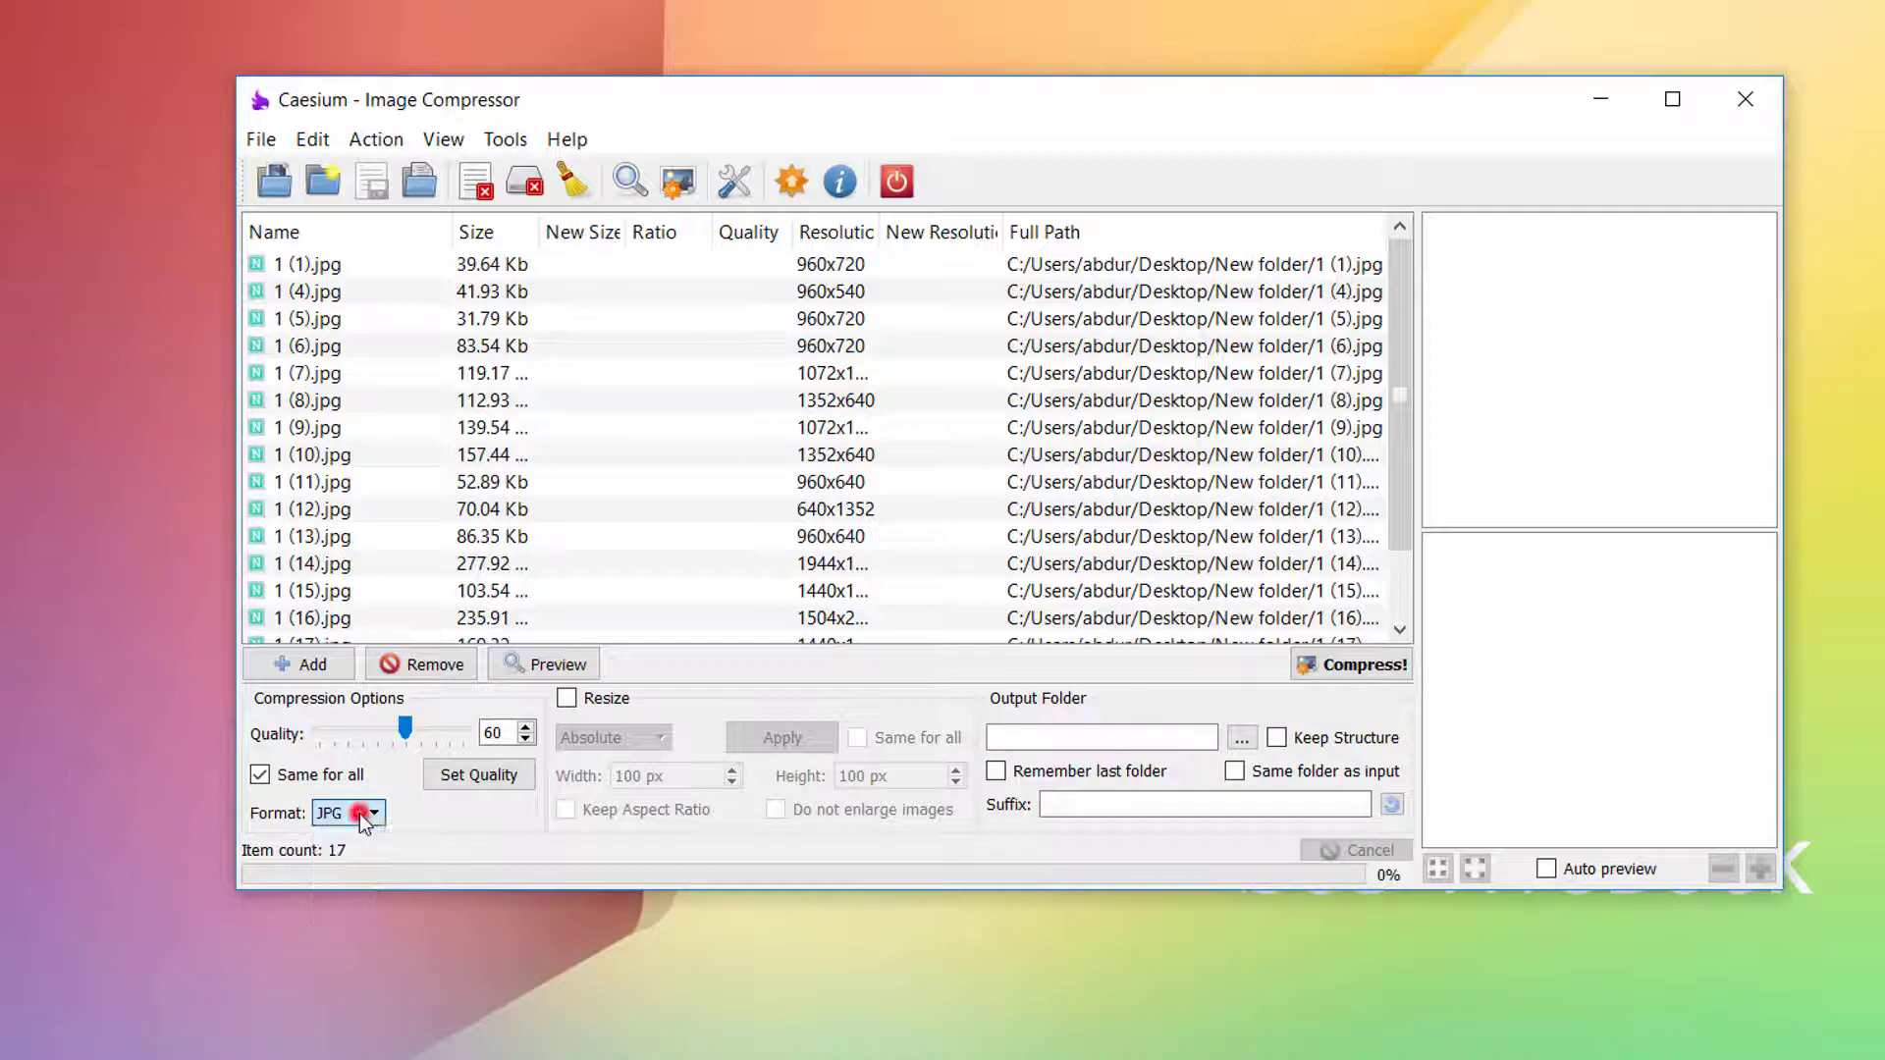
Create a Desktop folder named 'After Compress' and choose it as the output folder.
left_click(1240, 737)
left_click(365, 355)
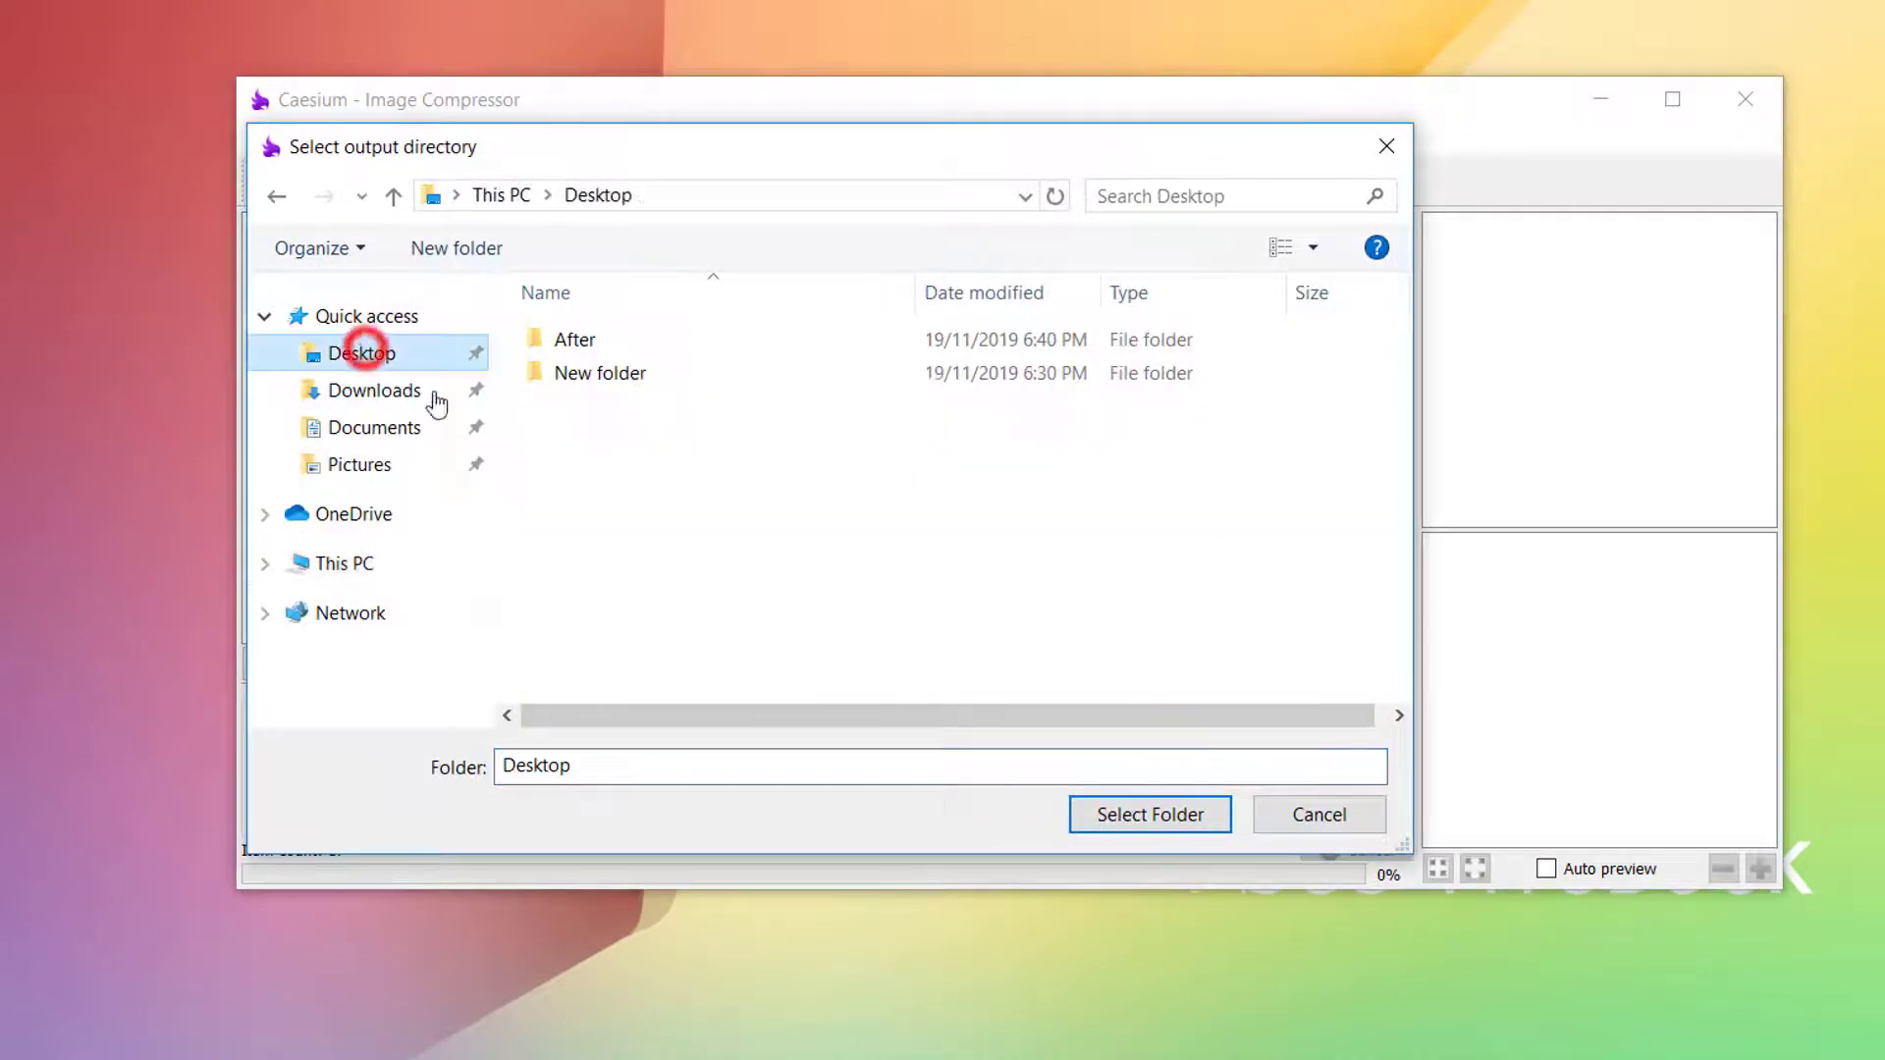
right_click(598, 521)
mouse_move(824, 851)
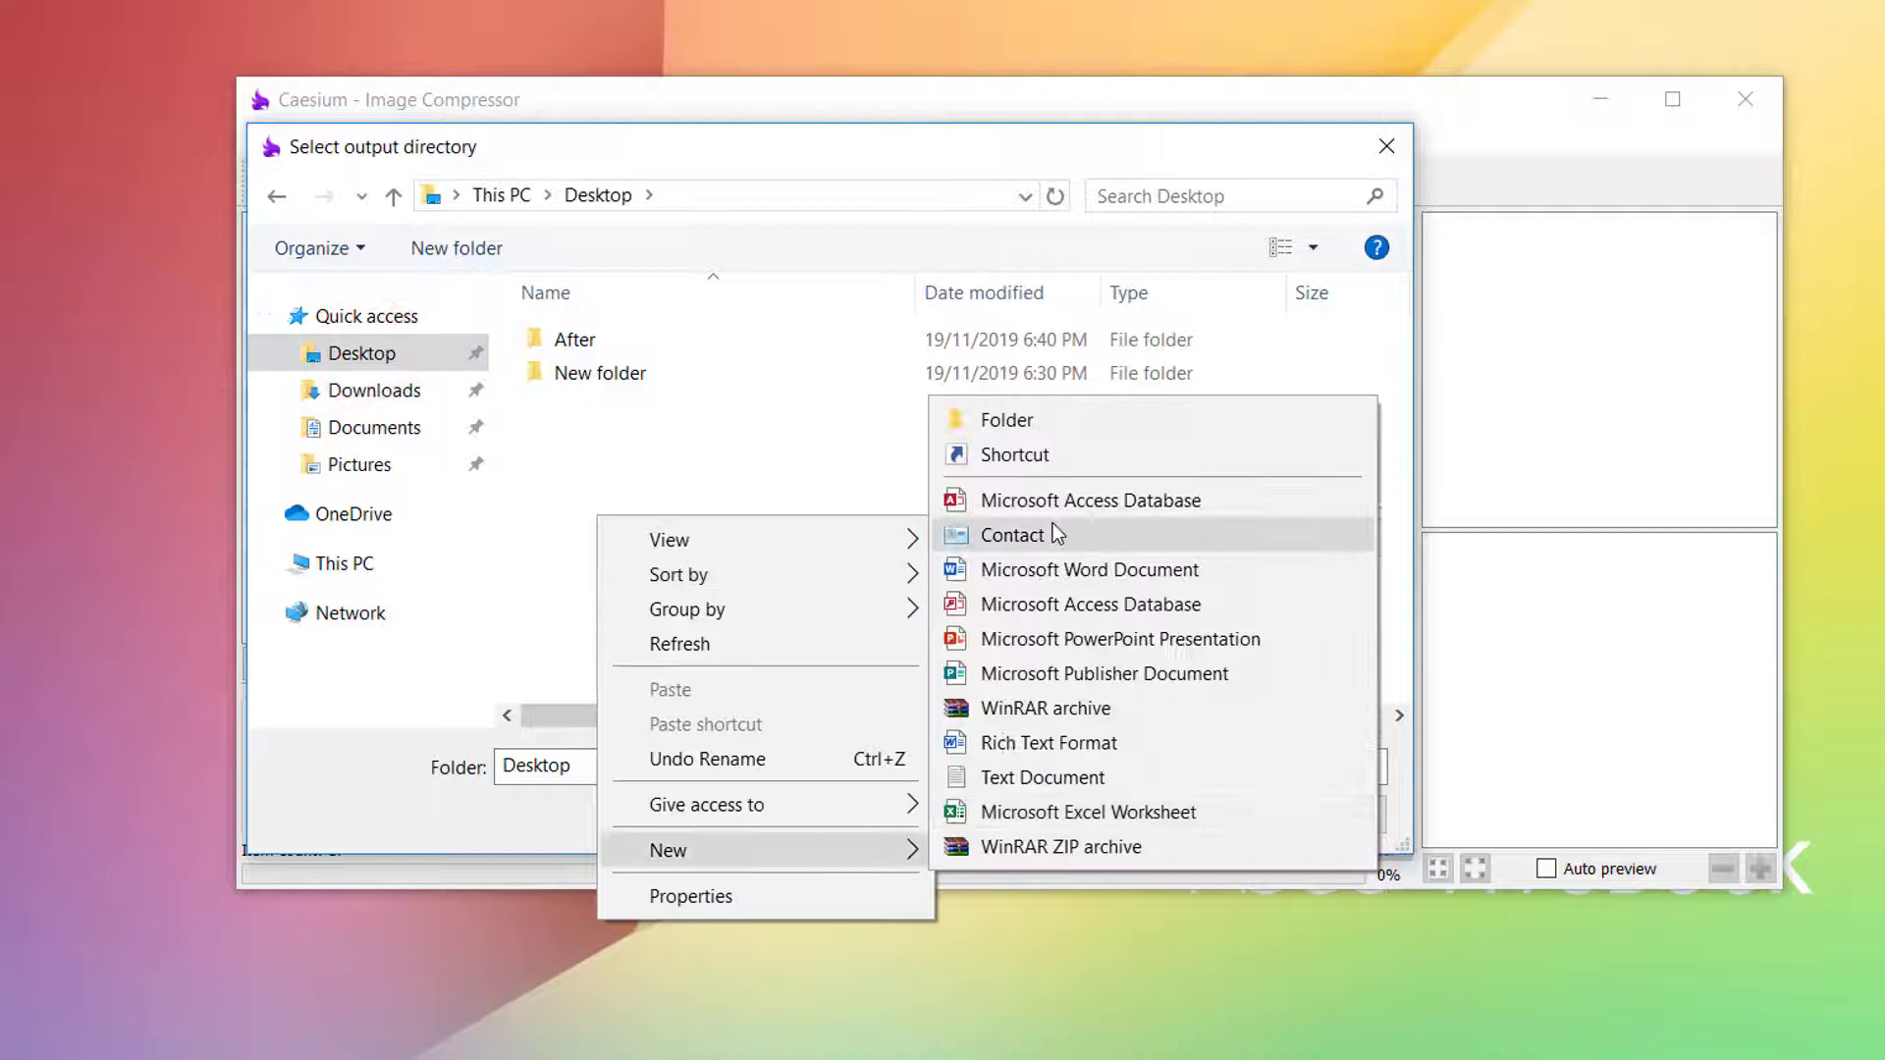
left_click(1057, 416)
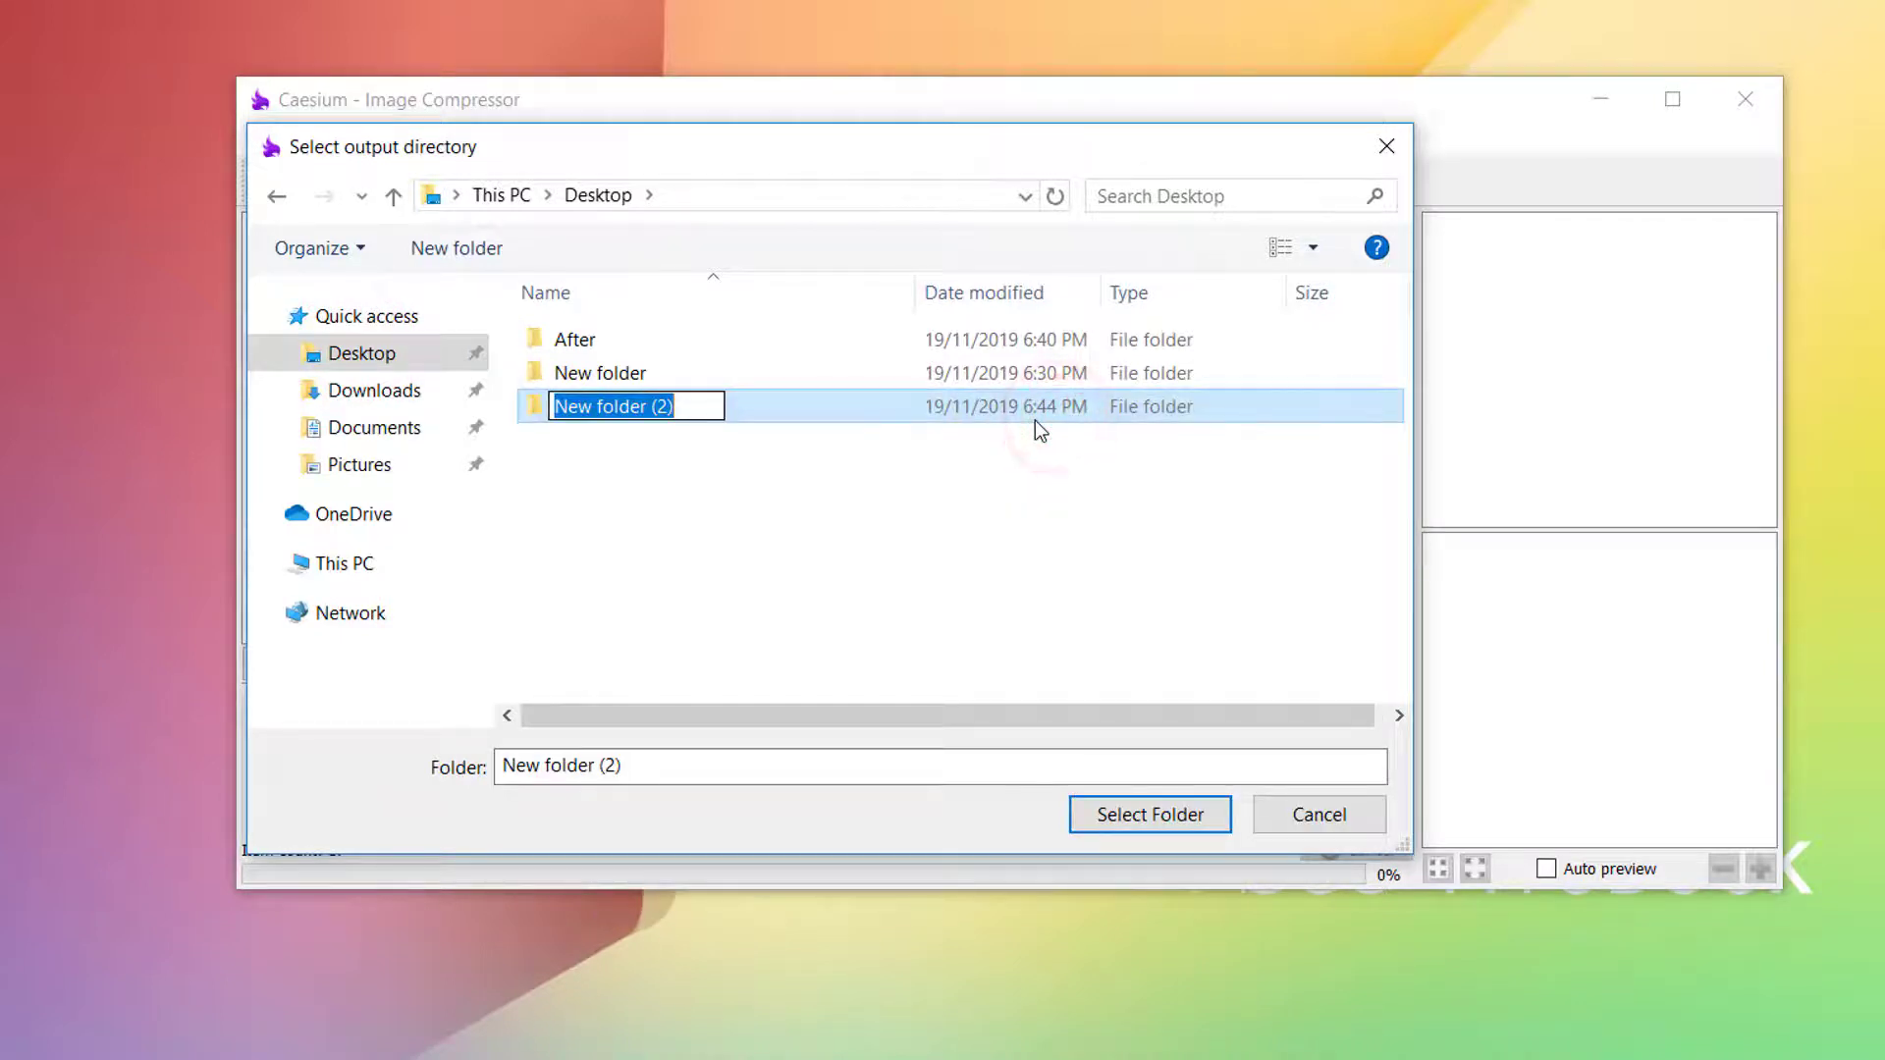
type("After")
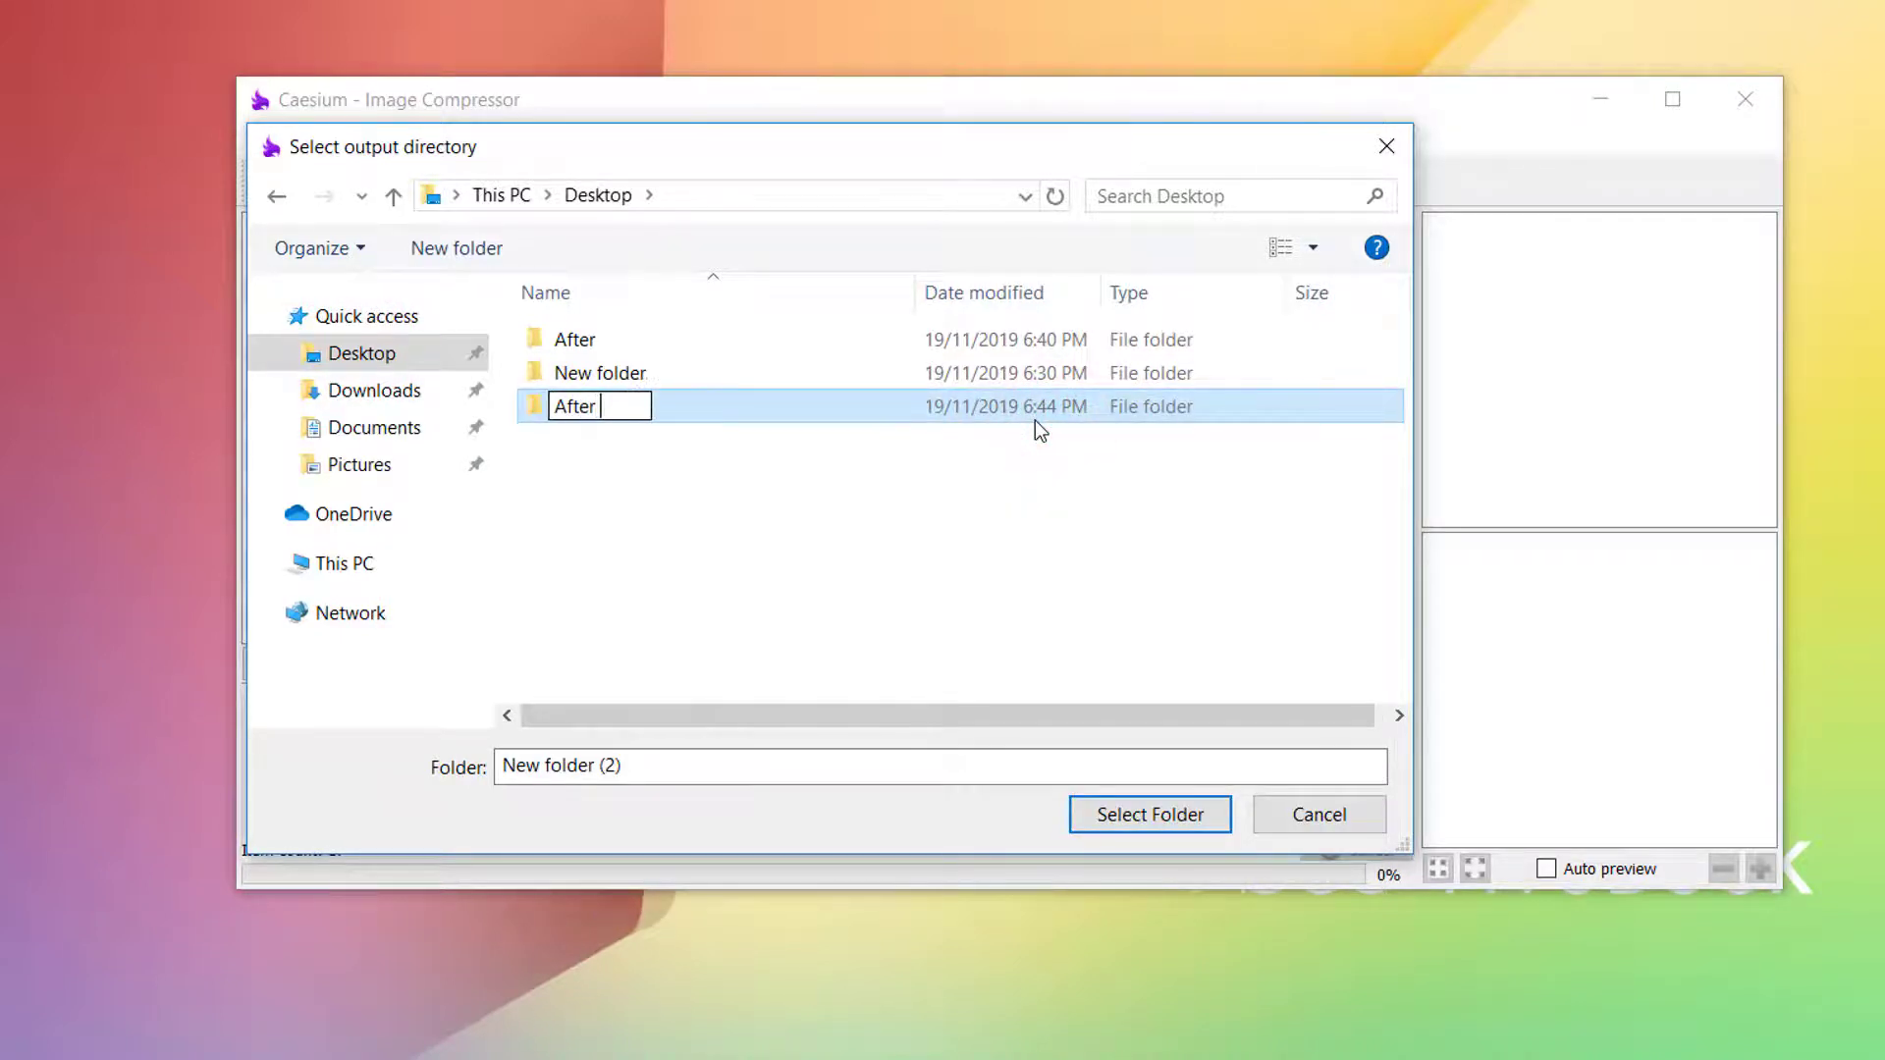
type(" Compre")
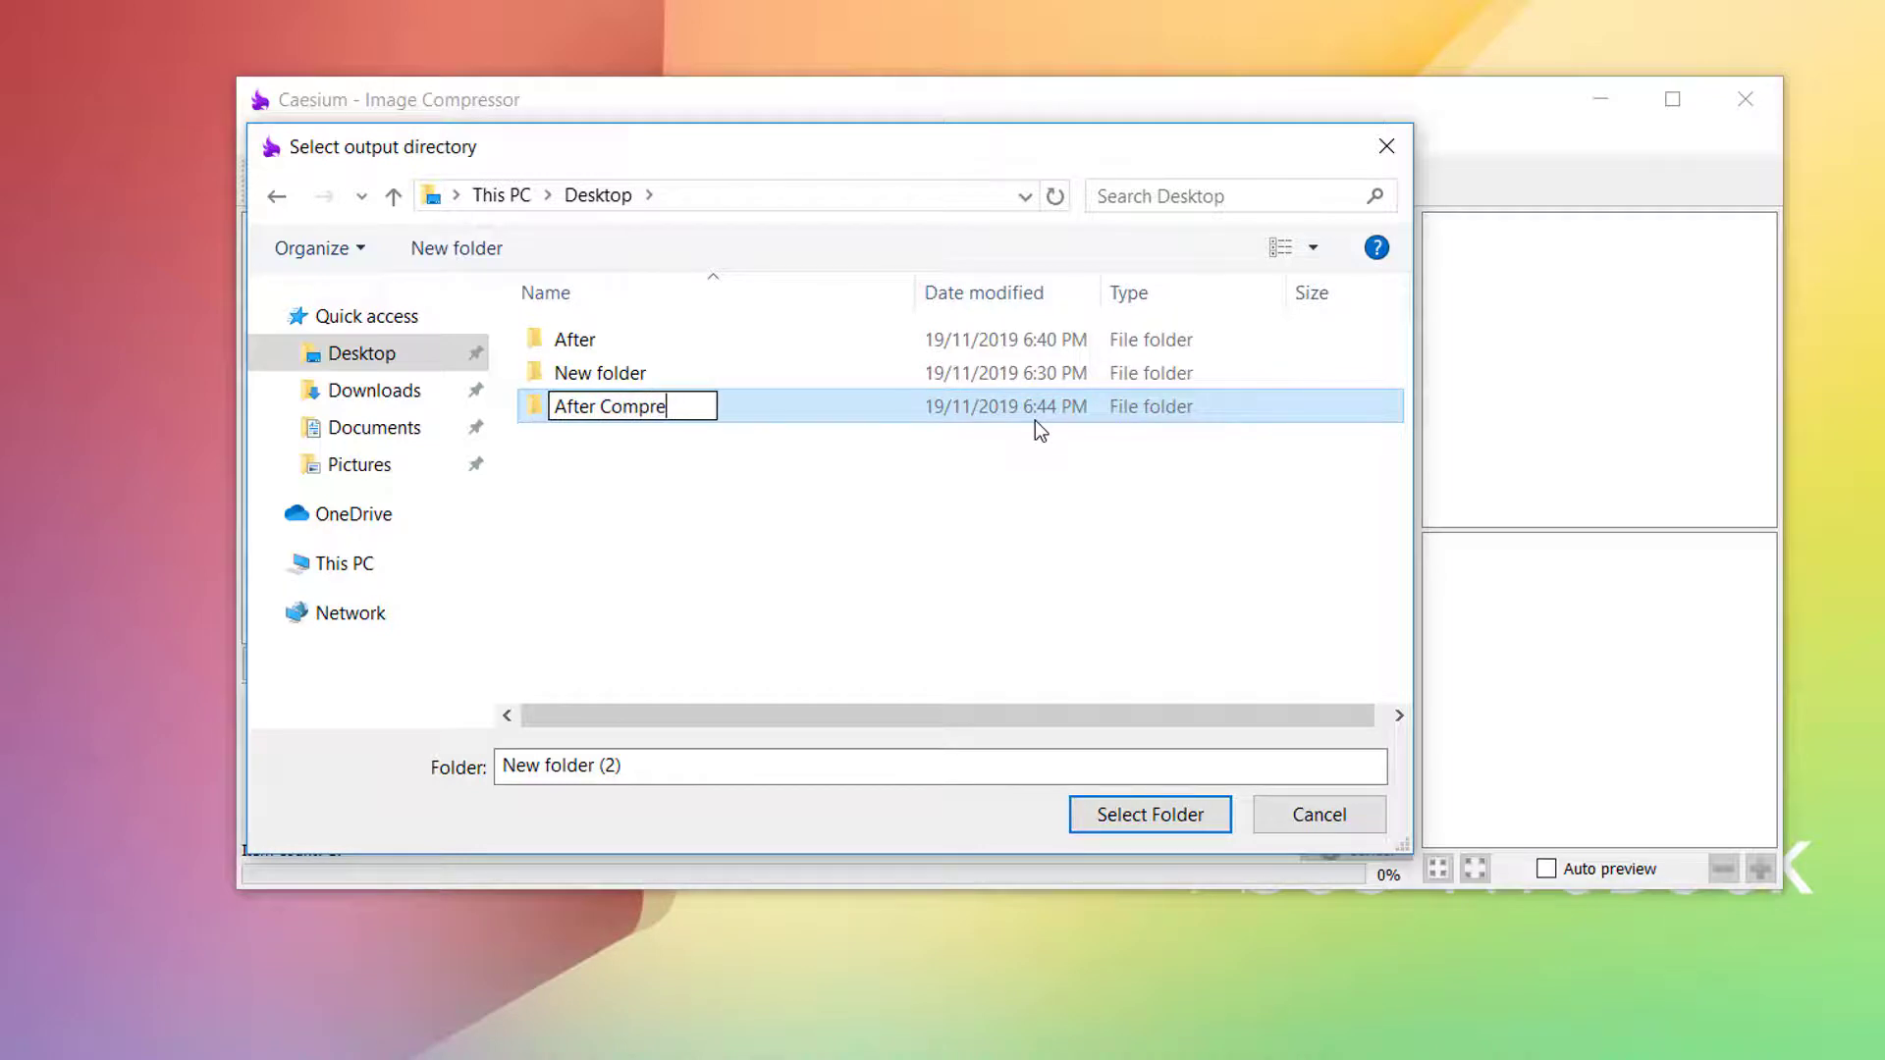
type("ss")
left_click(1140, 823)
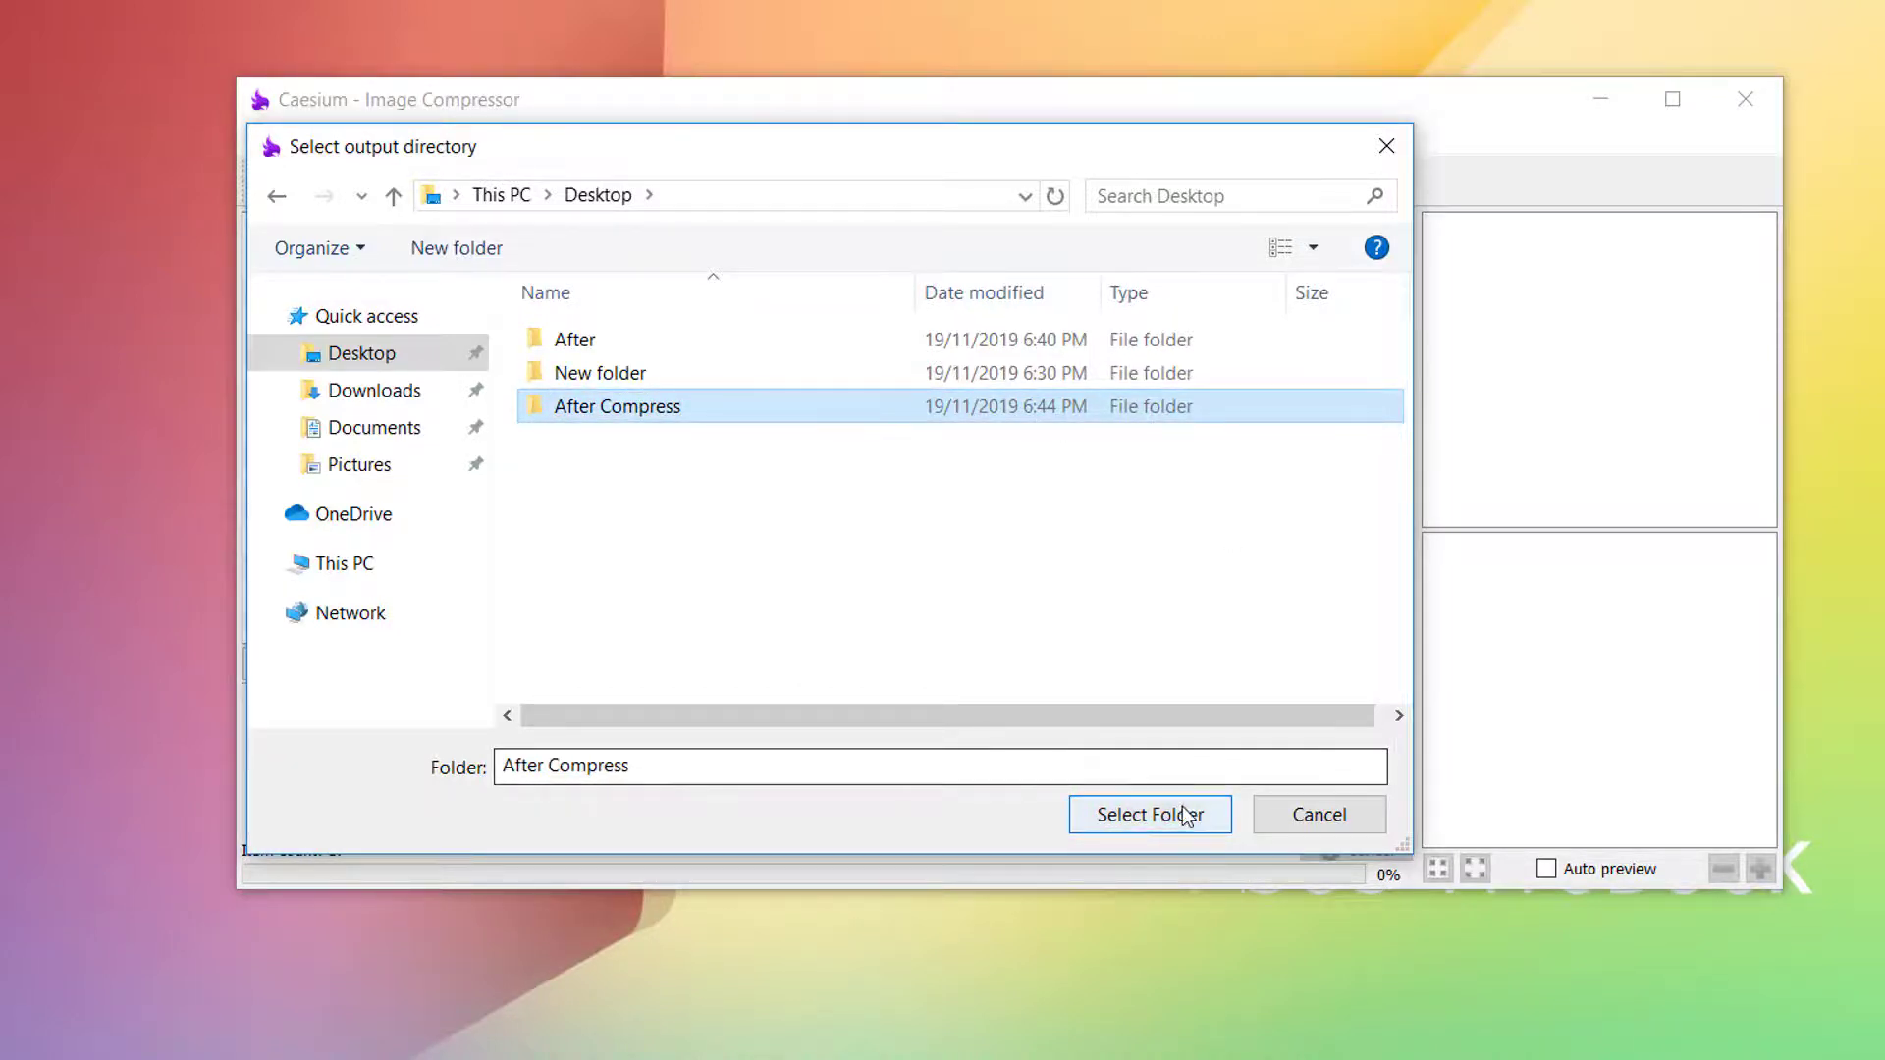
left_click(1183, 811)
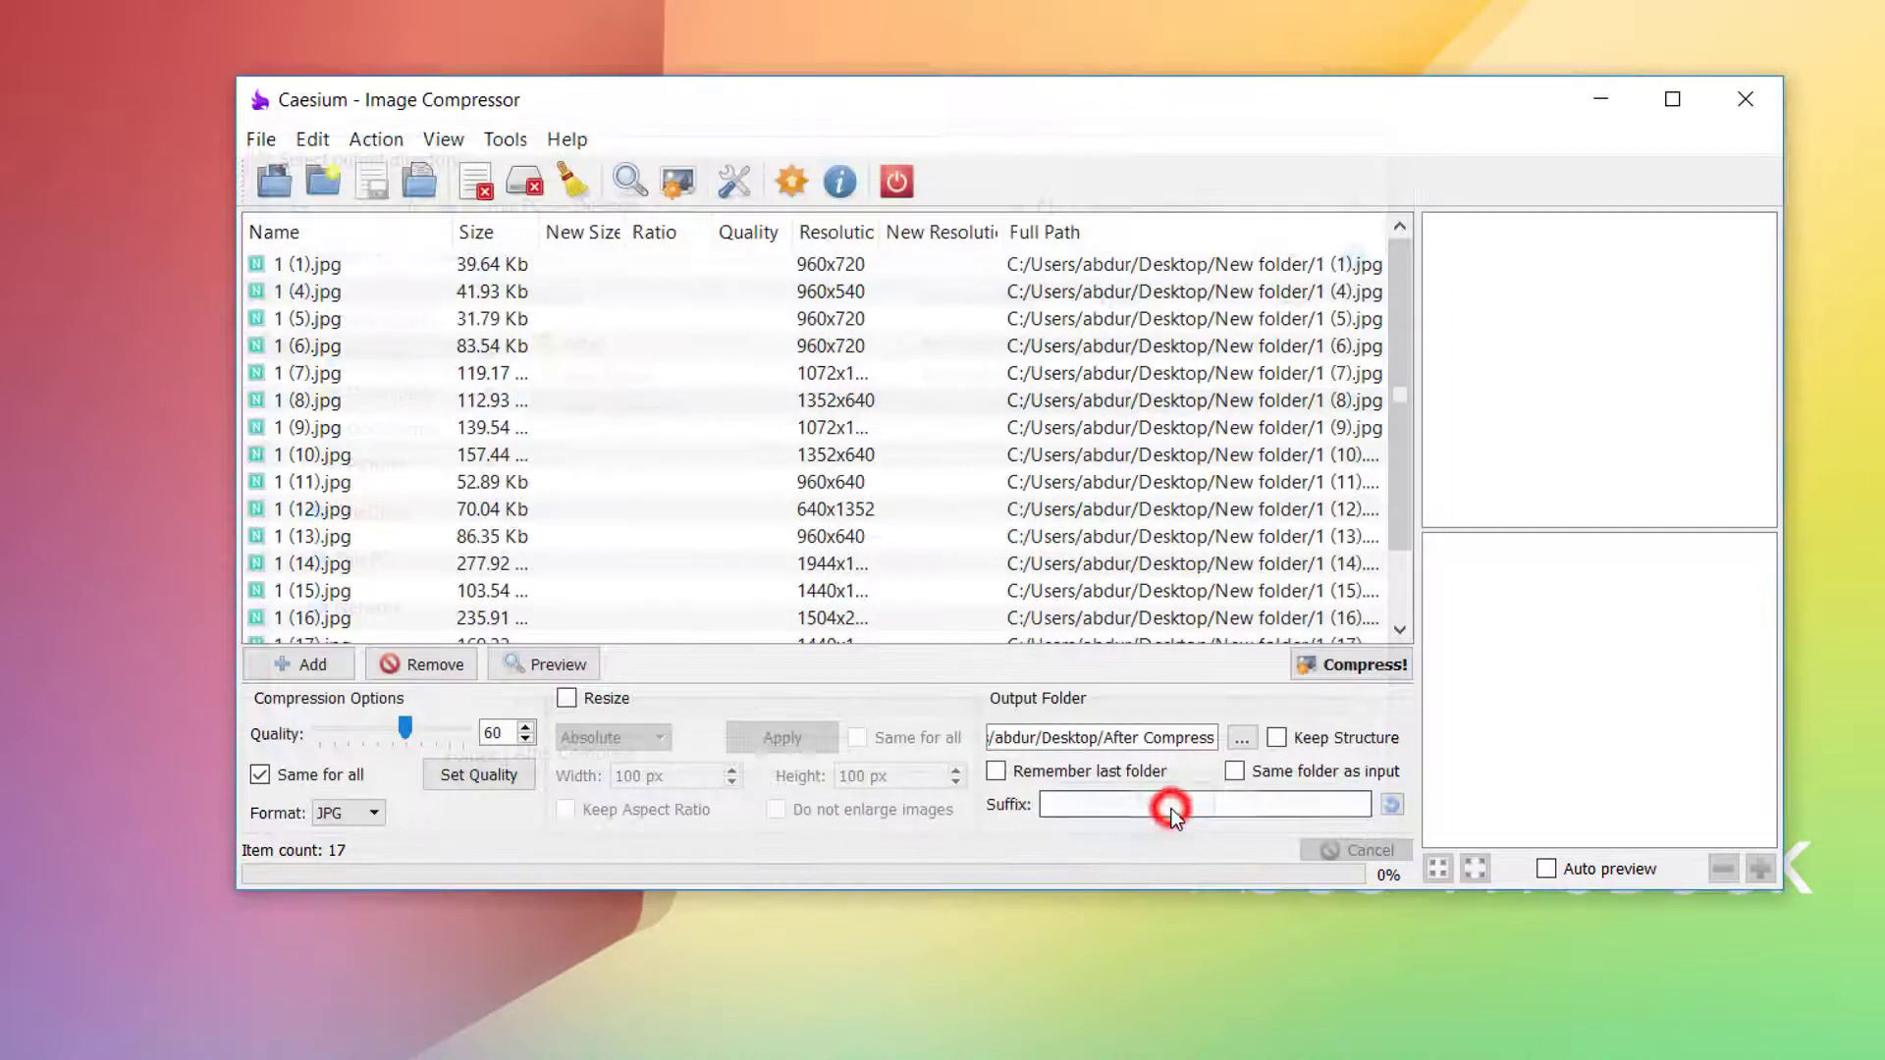
Compress all 17 photos and close the 'Compression done!' summary showing 452.43 Kb saved.
left_click(1370, 667)
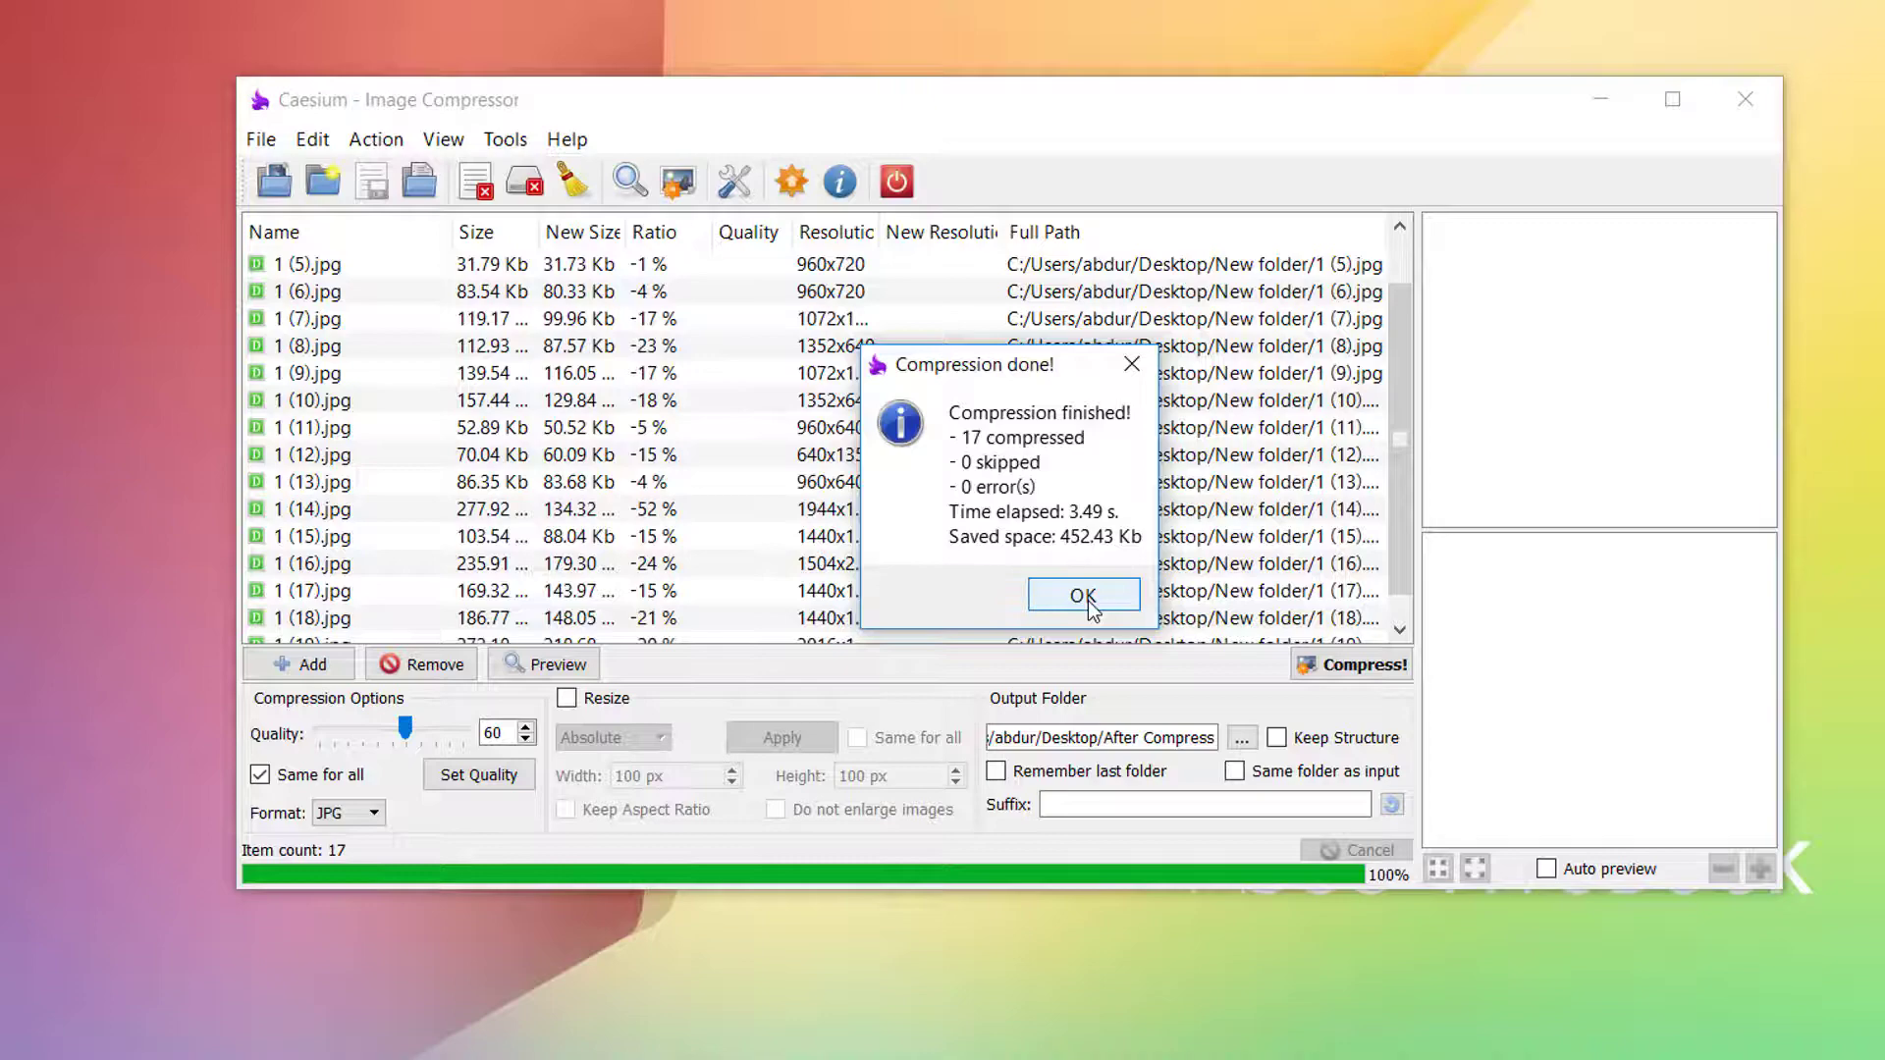
left_click(1083, 596)
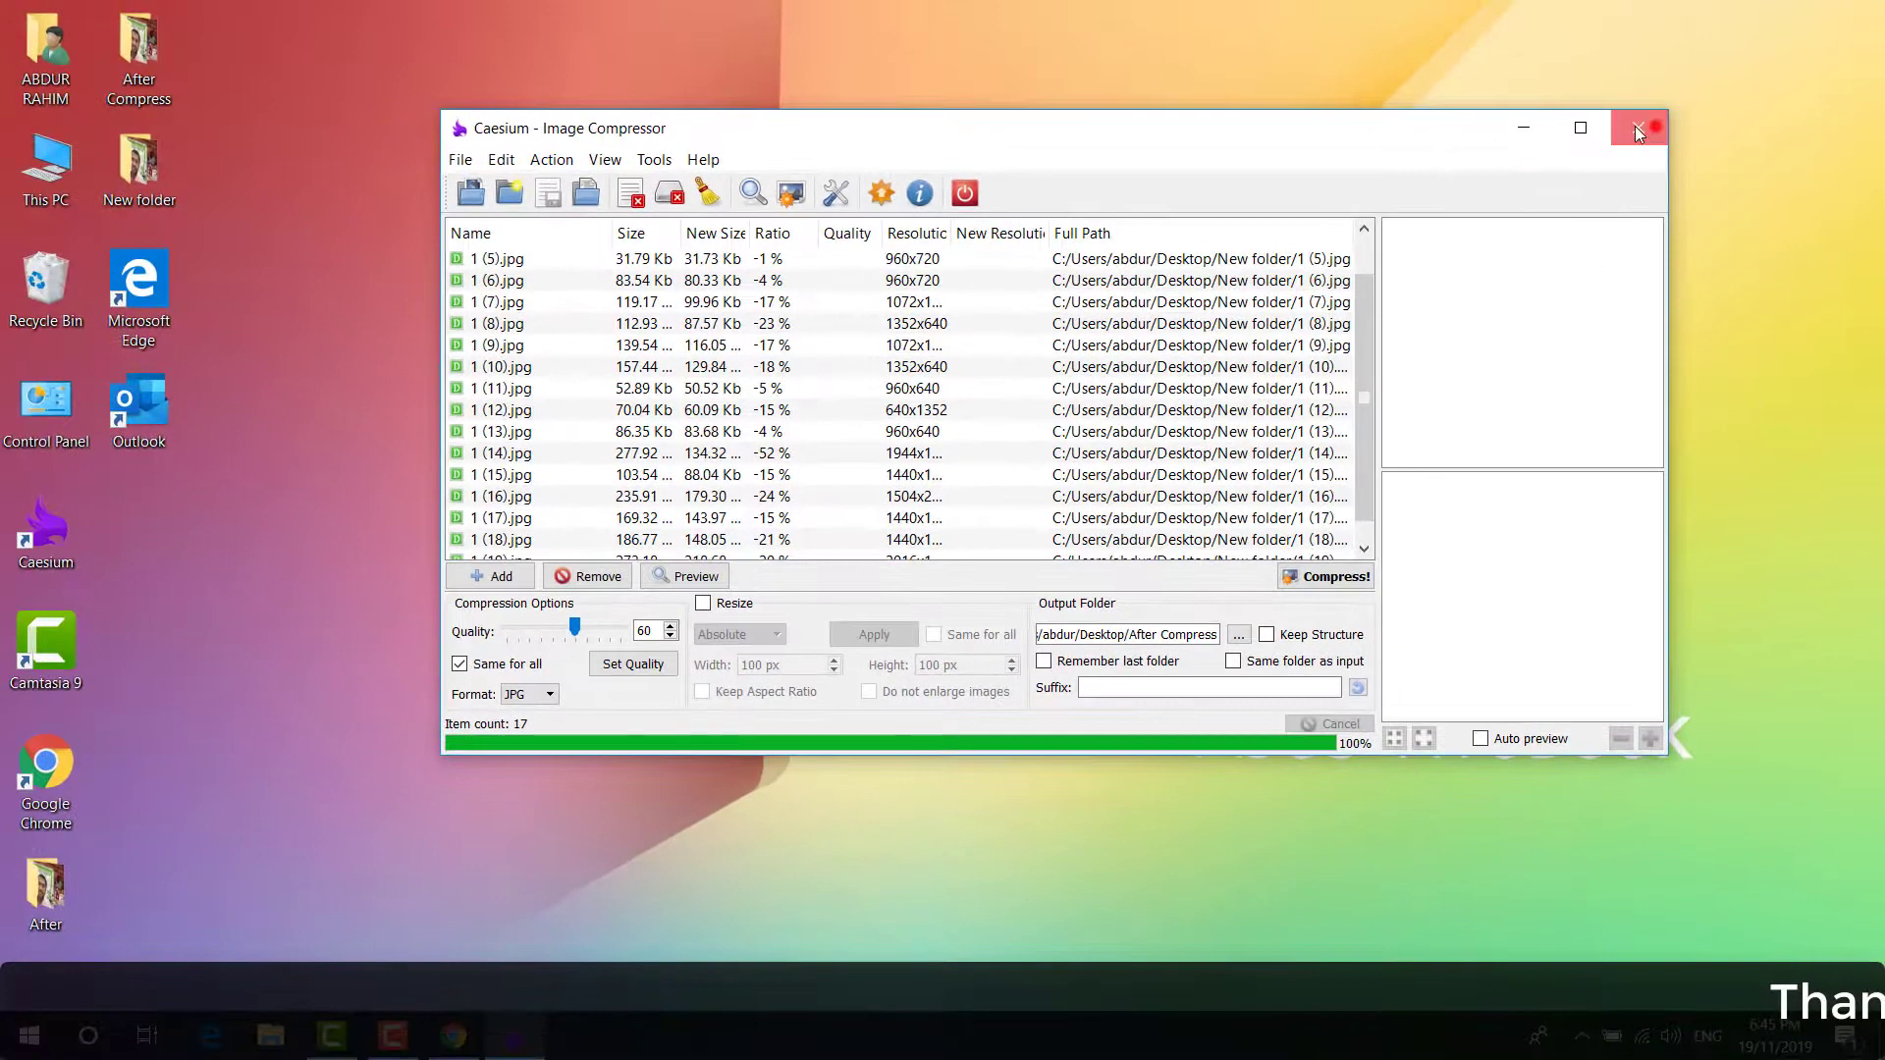
Close Caesium and show New folder's Properties (2.12 MB) in the screen centre.
left_click(1721, 105)
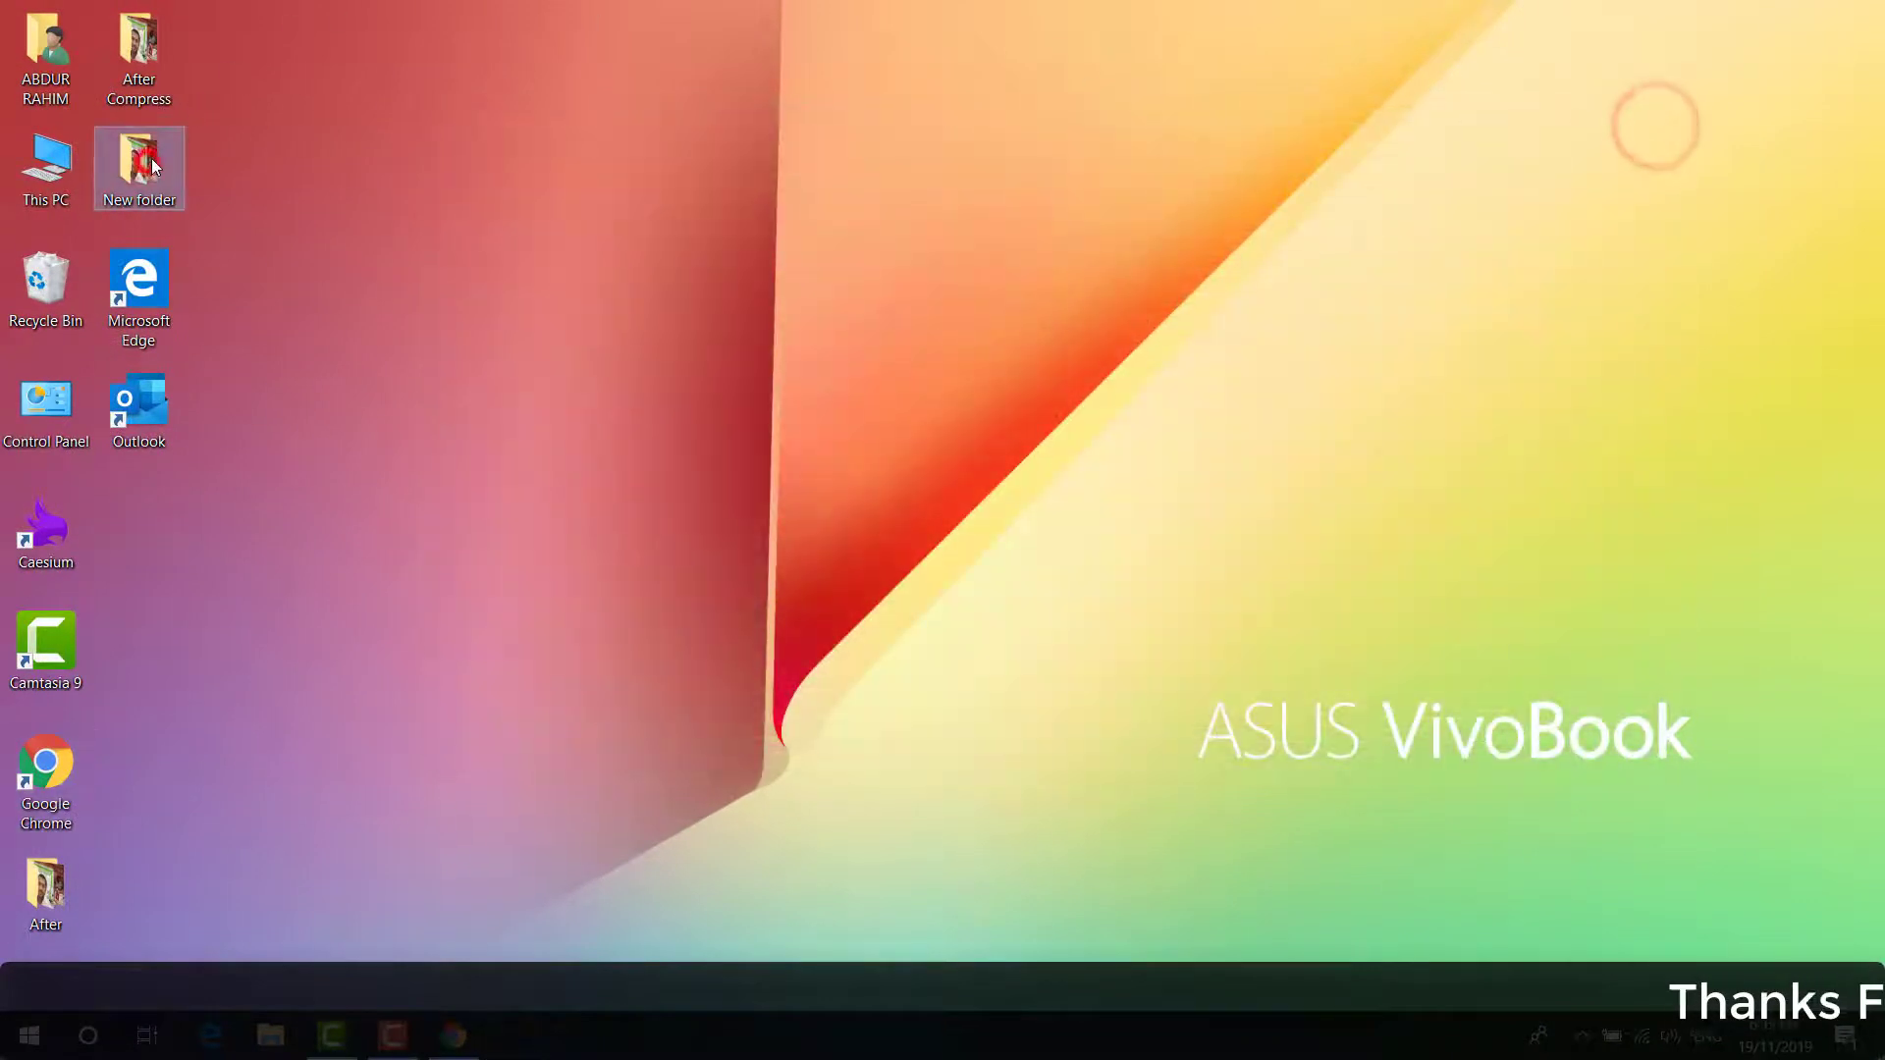
right_click(152, 158)
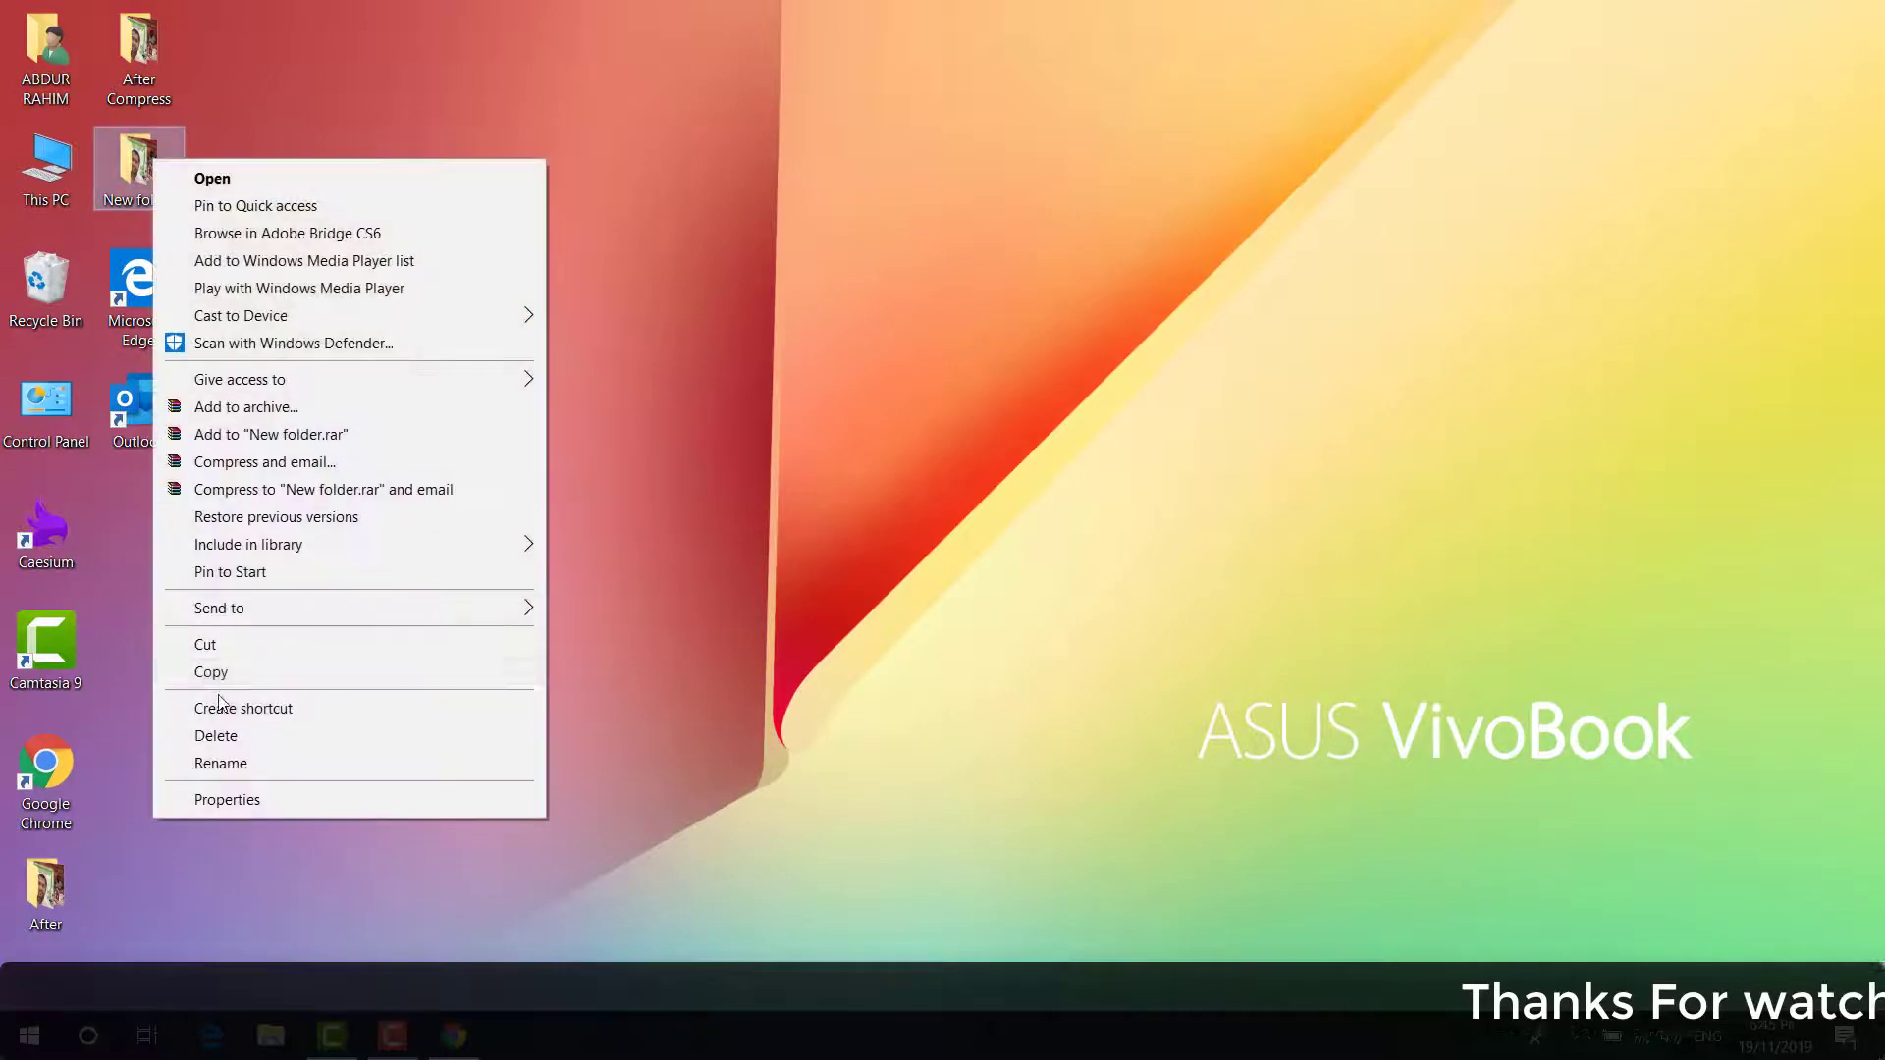
left_click(228, 801)
left_click_drag(381, 174, 931, 201)
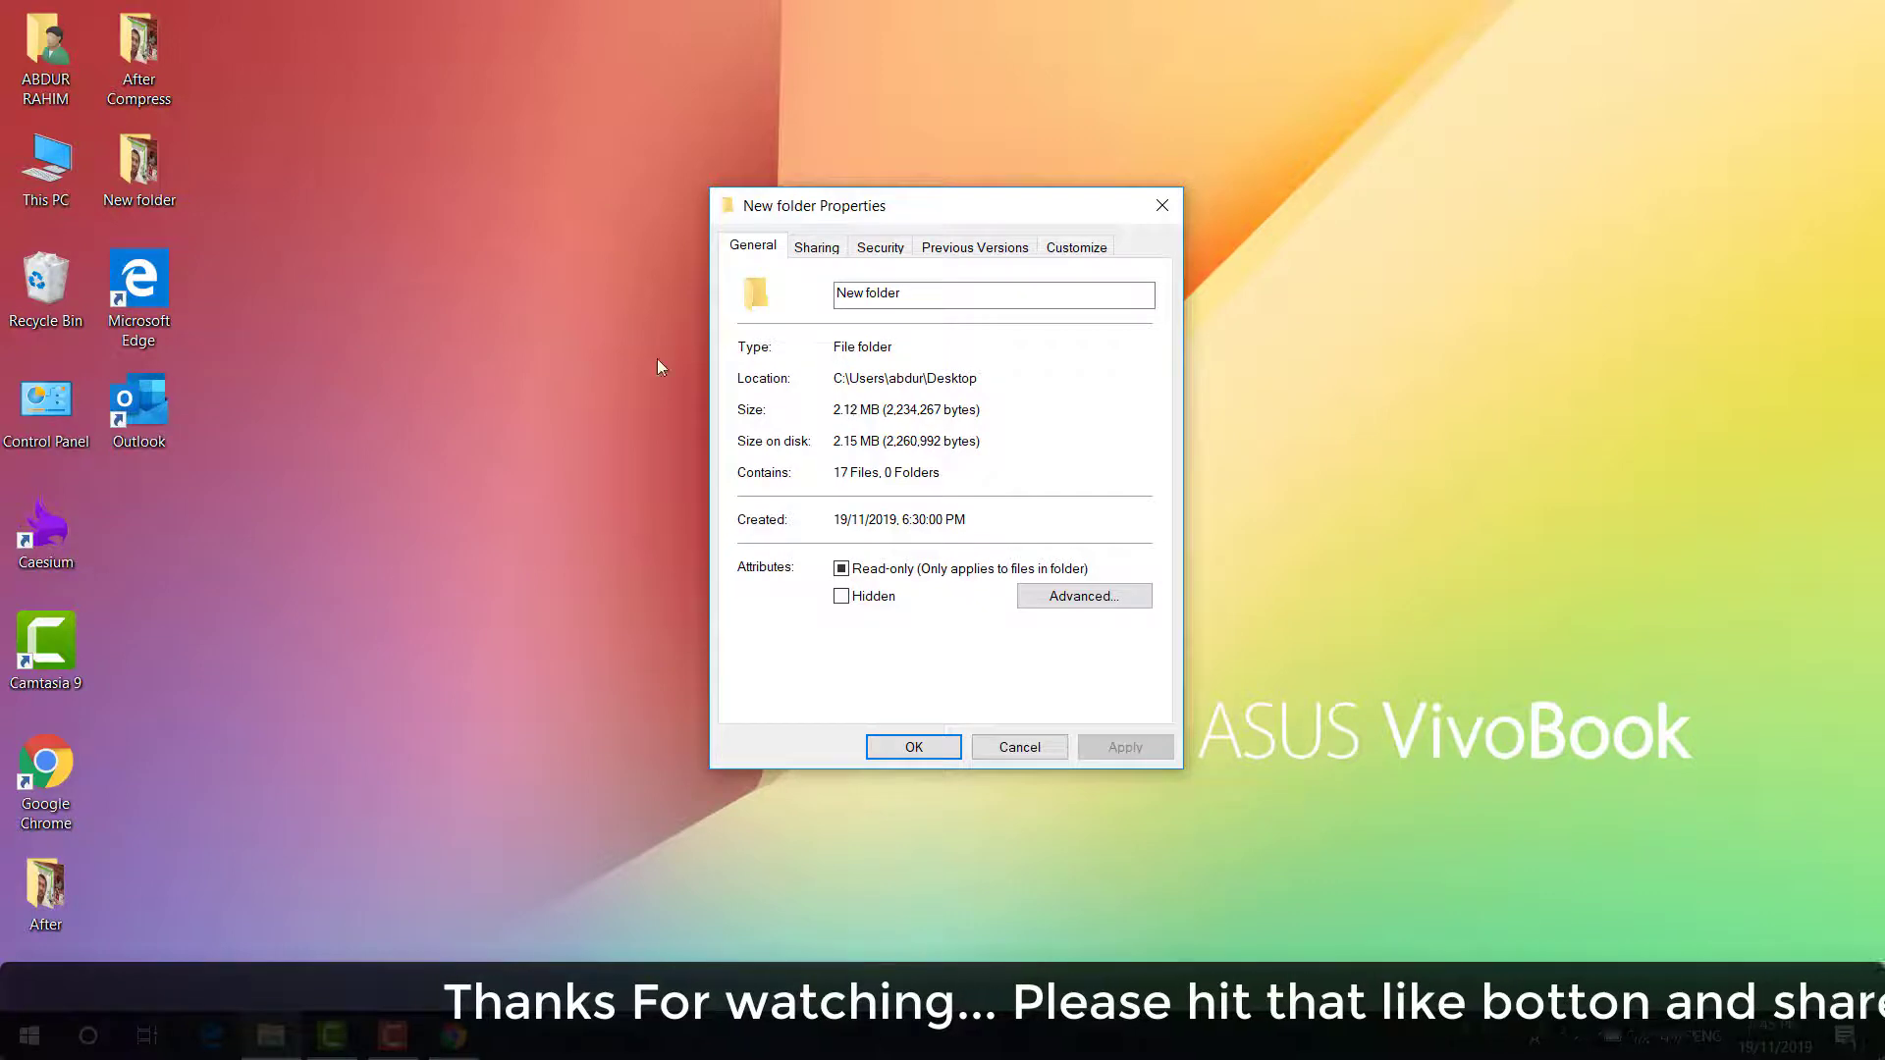
Show After Compress folder's Properties (17 files, 1.68 MB) beside New folder's.
right_click(152, 81)
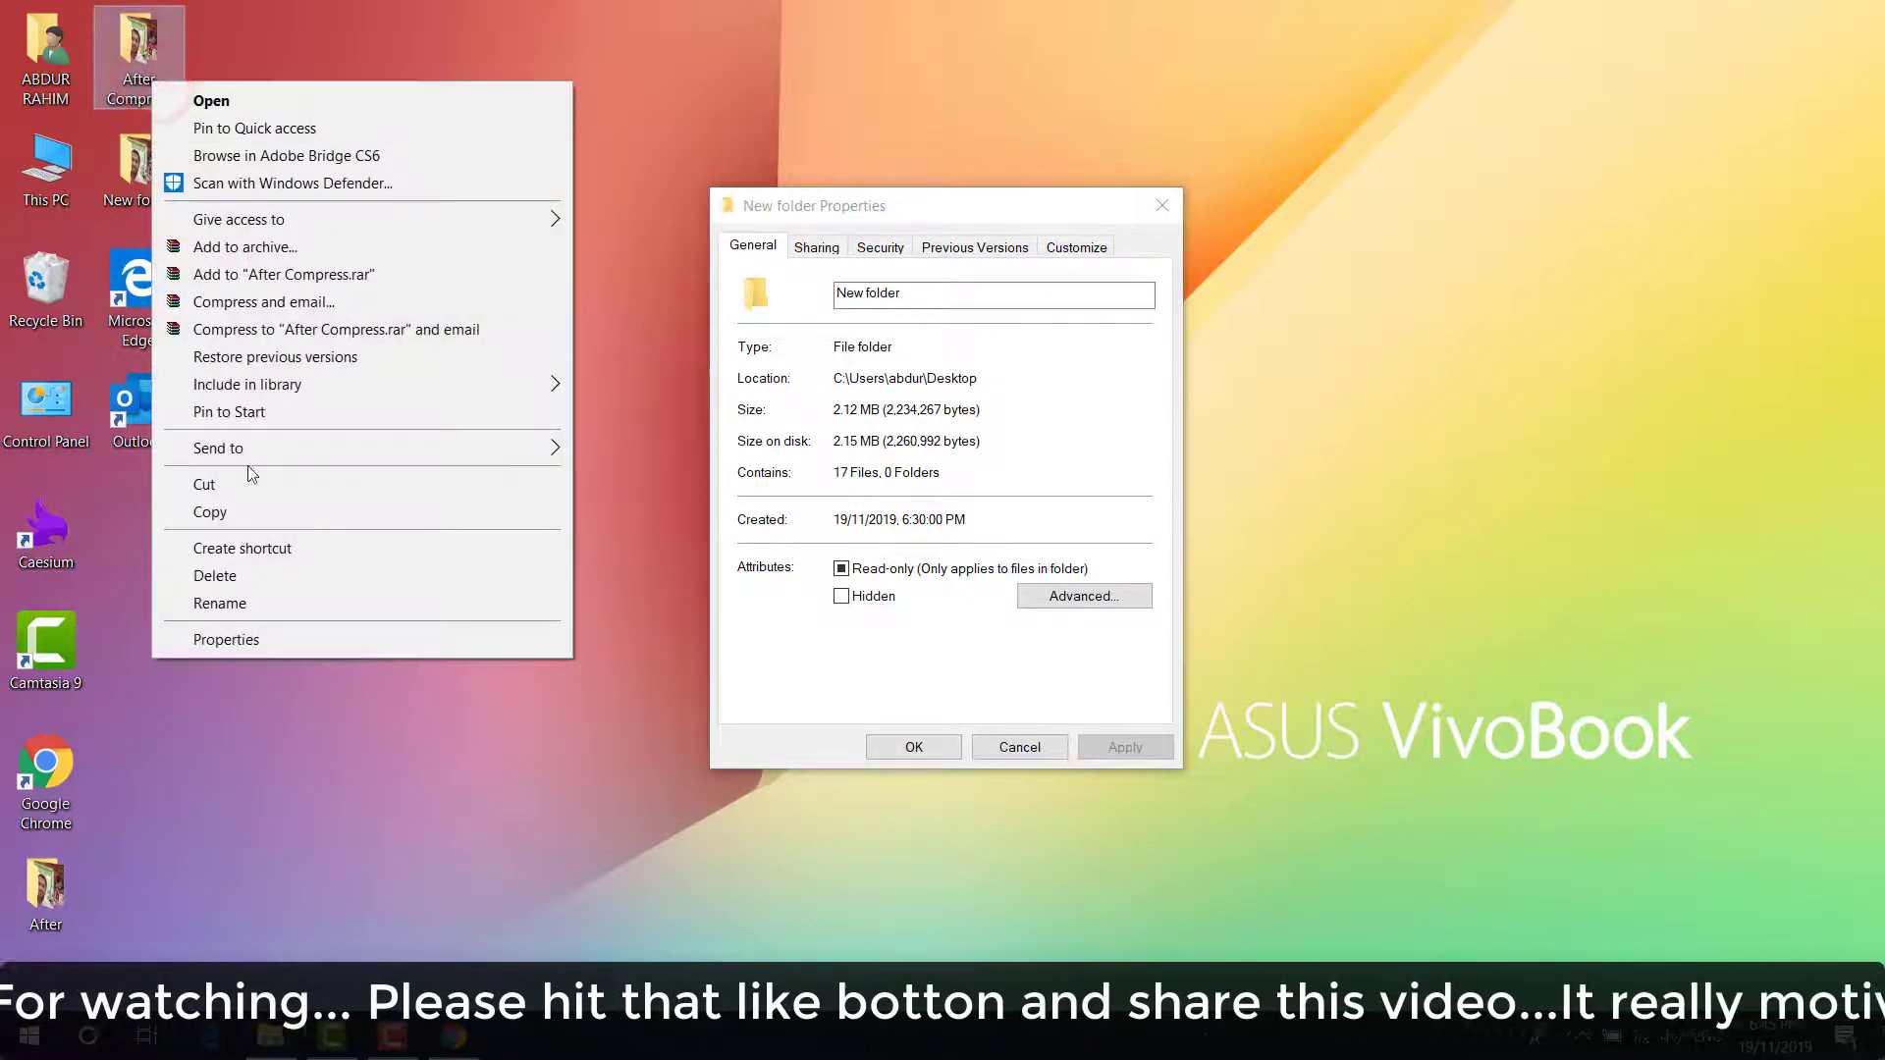
left_click(259, 633)
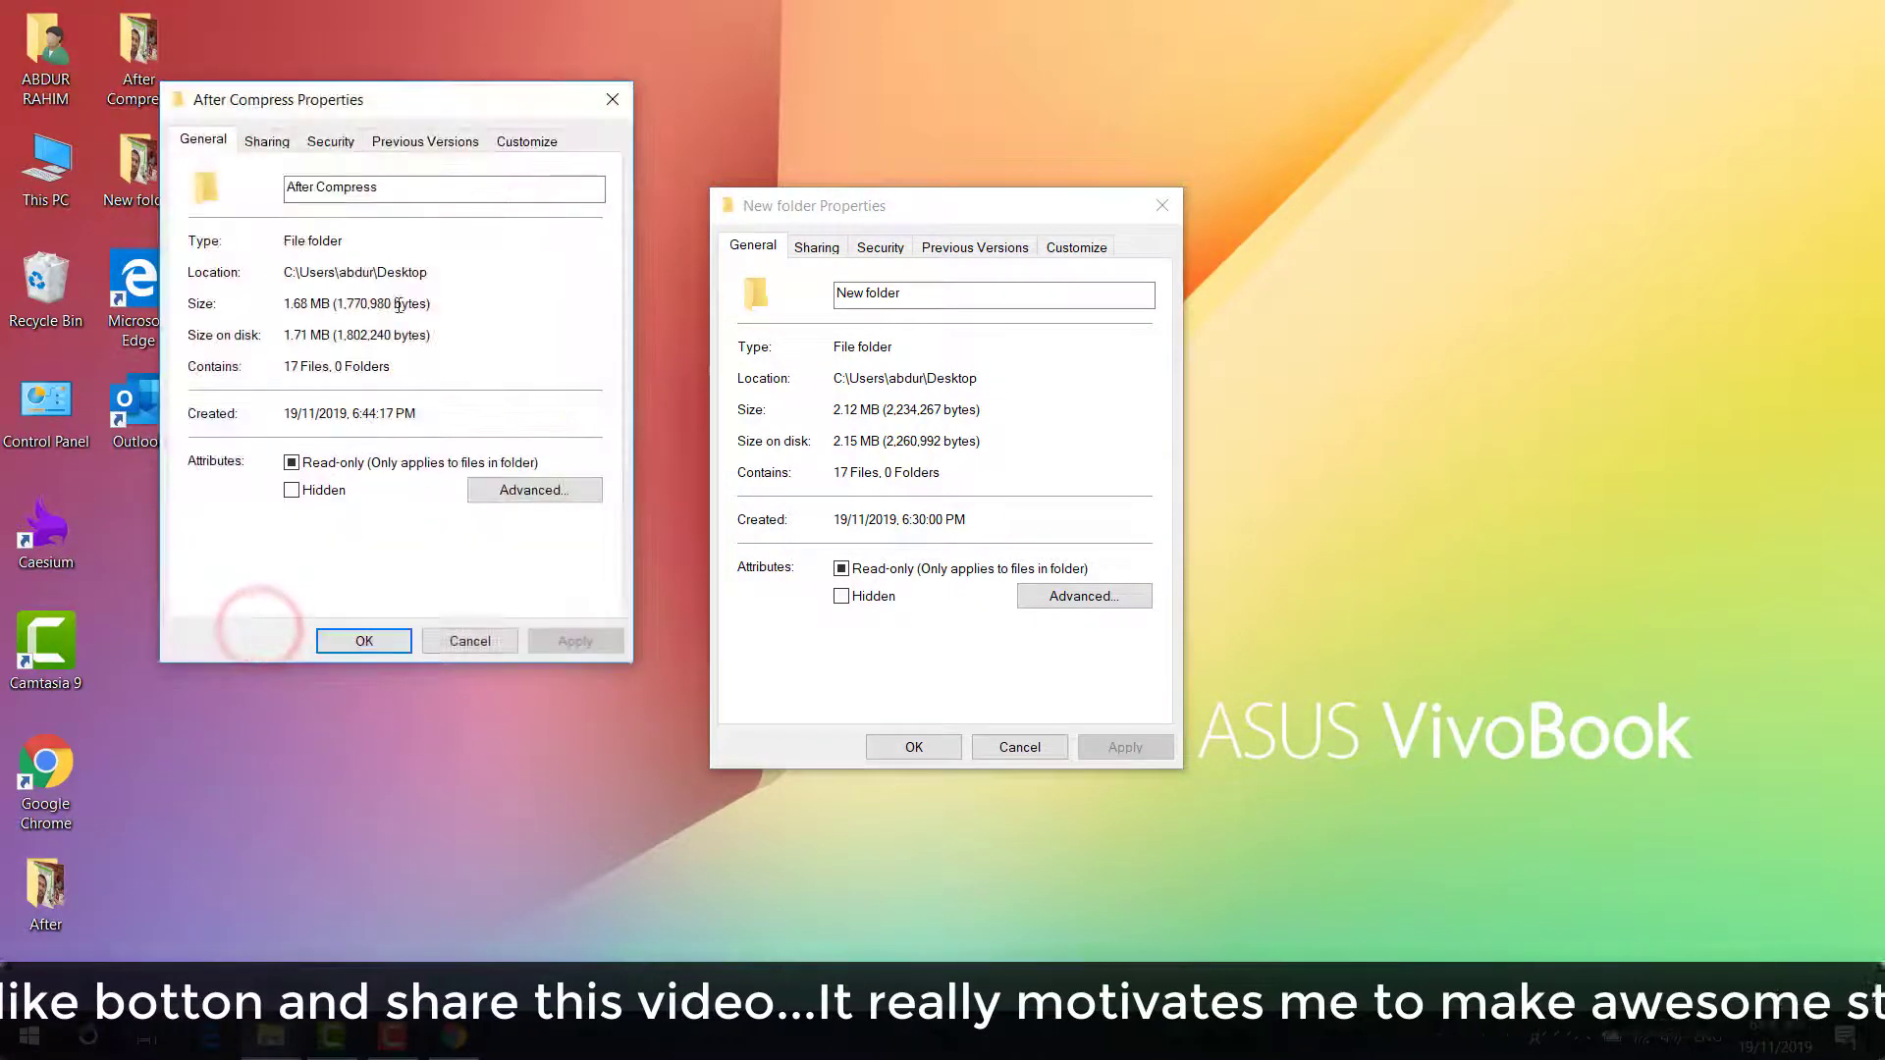
left_click_drag(409, 101, 405, 249)
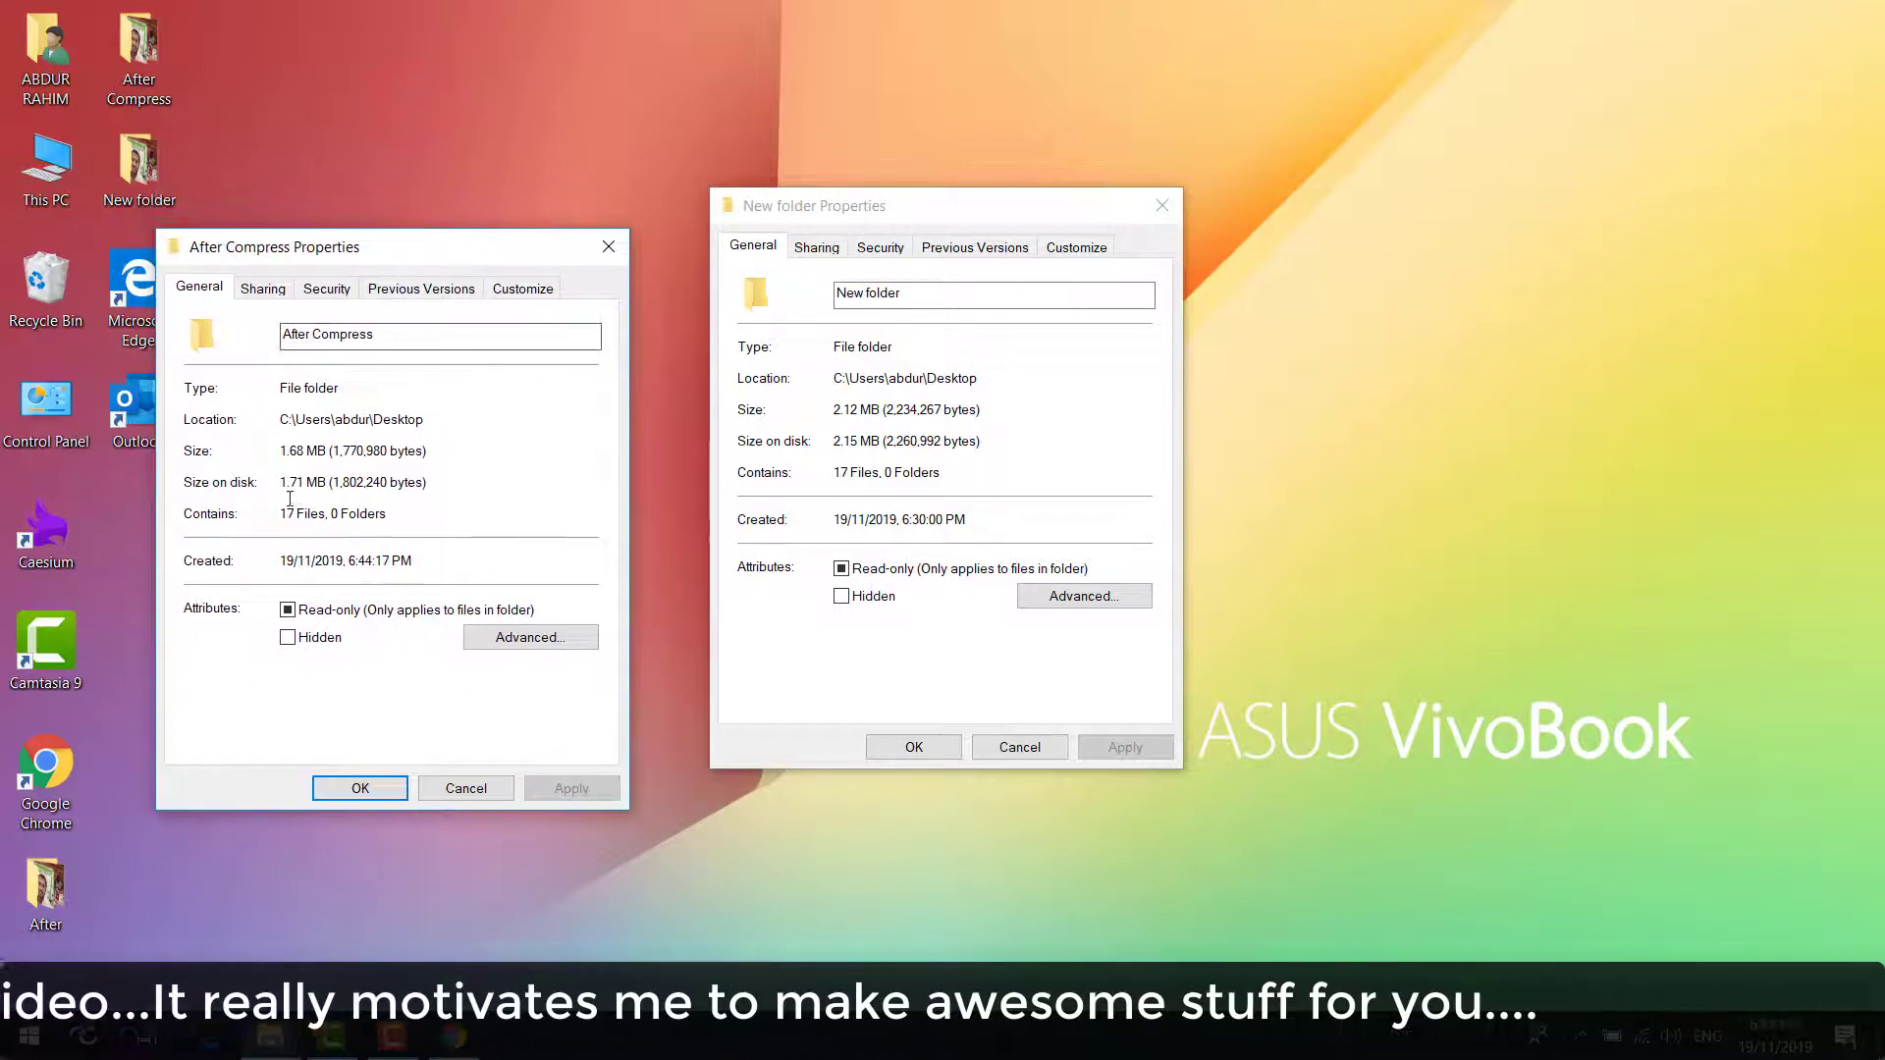